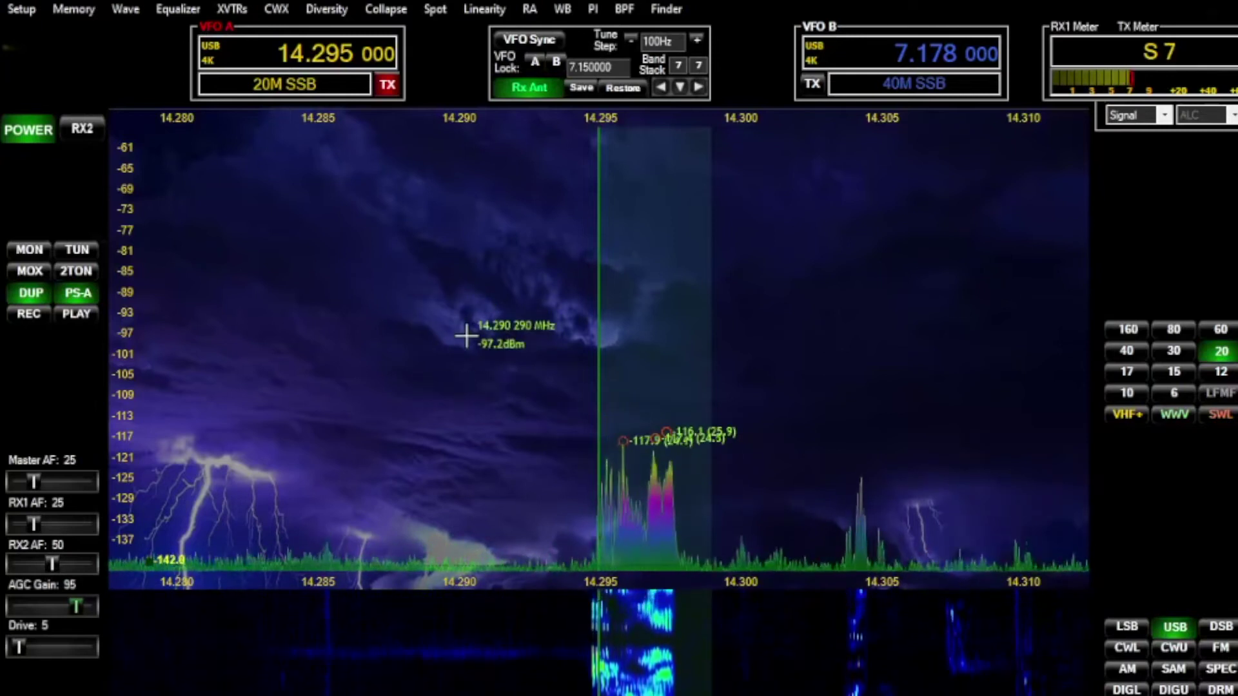
- Drop the tune step to 50 Hz and fine-tune back and forth around the 14.295 station
scroll(466, 335, down, 2)
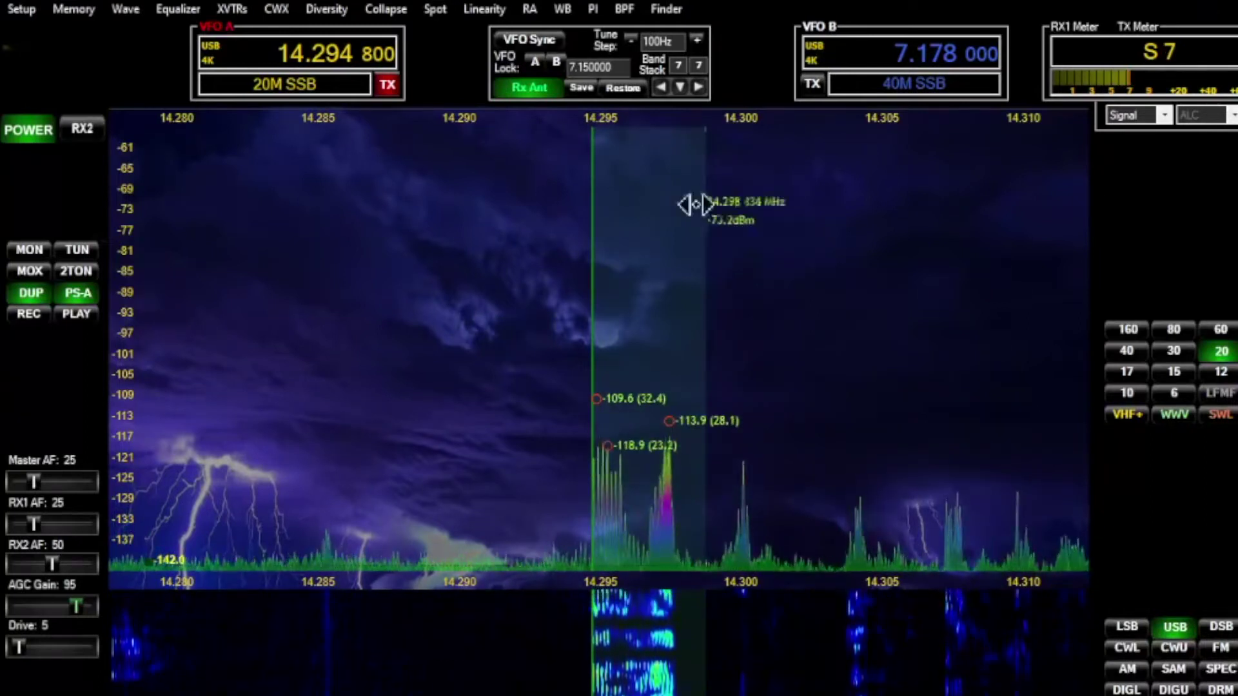
click(630, 39)
scroll(440, 289, down, 2)
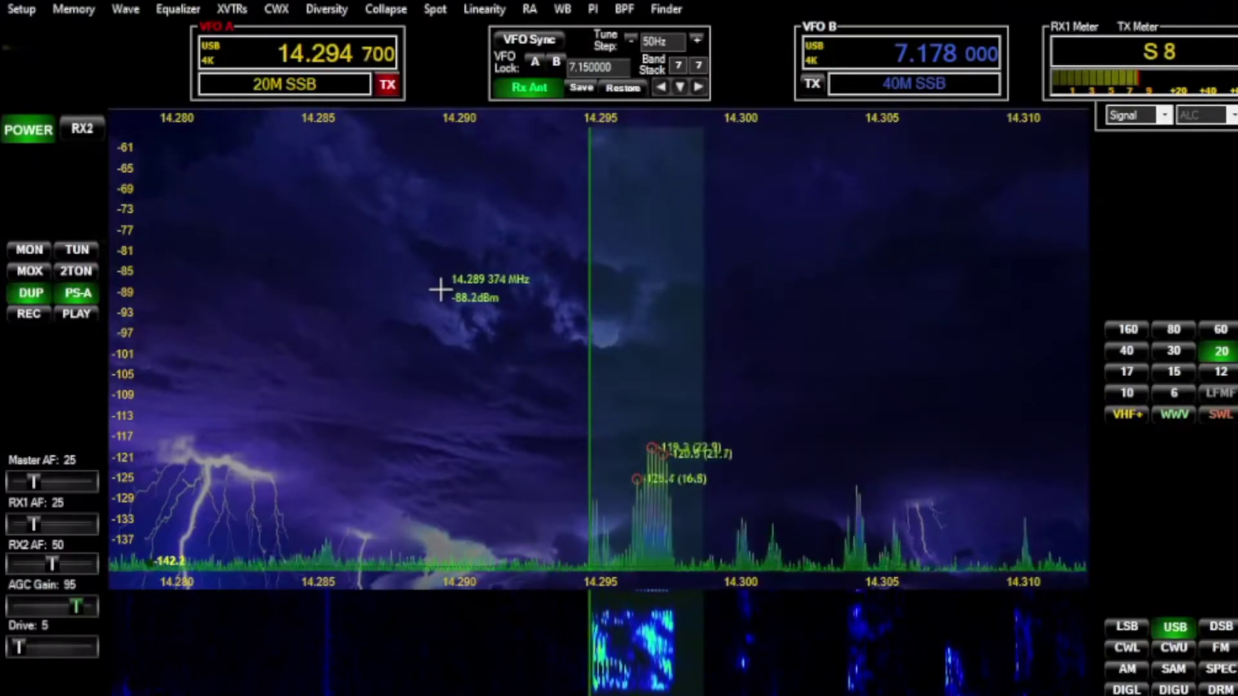
scroll(440, 289, up, 4)
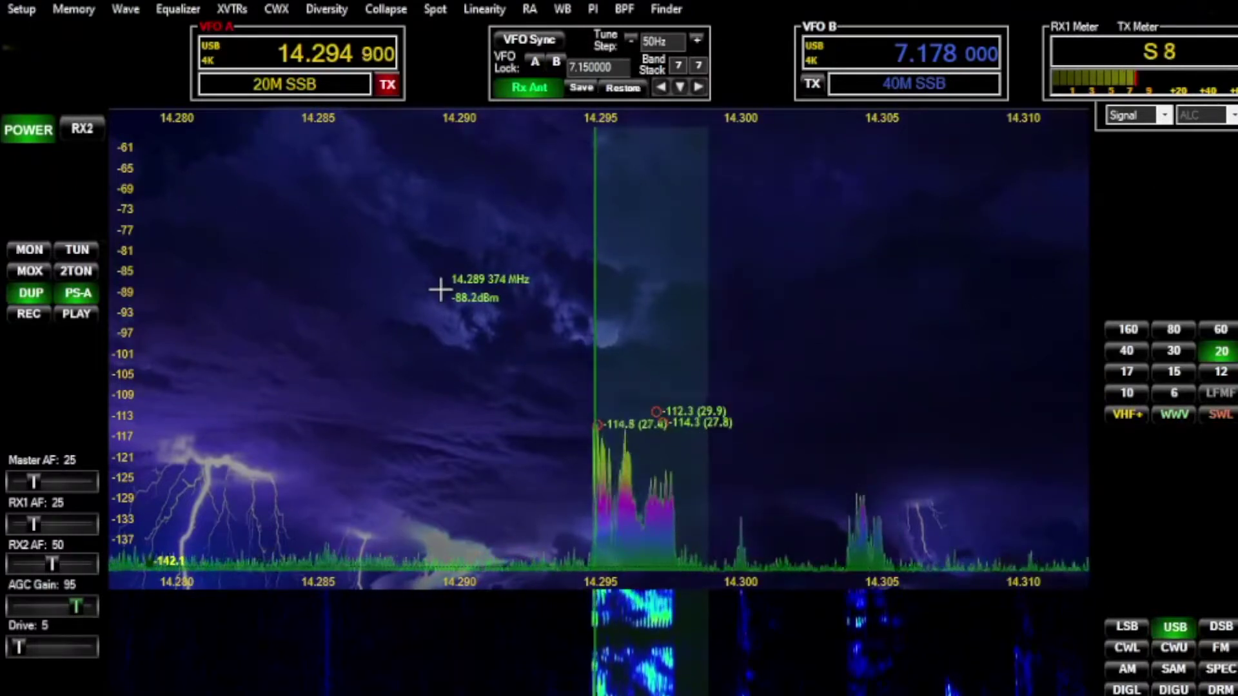
scroll(440, 289, down, 2)
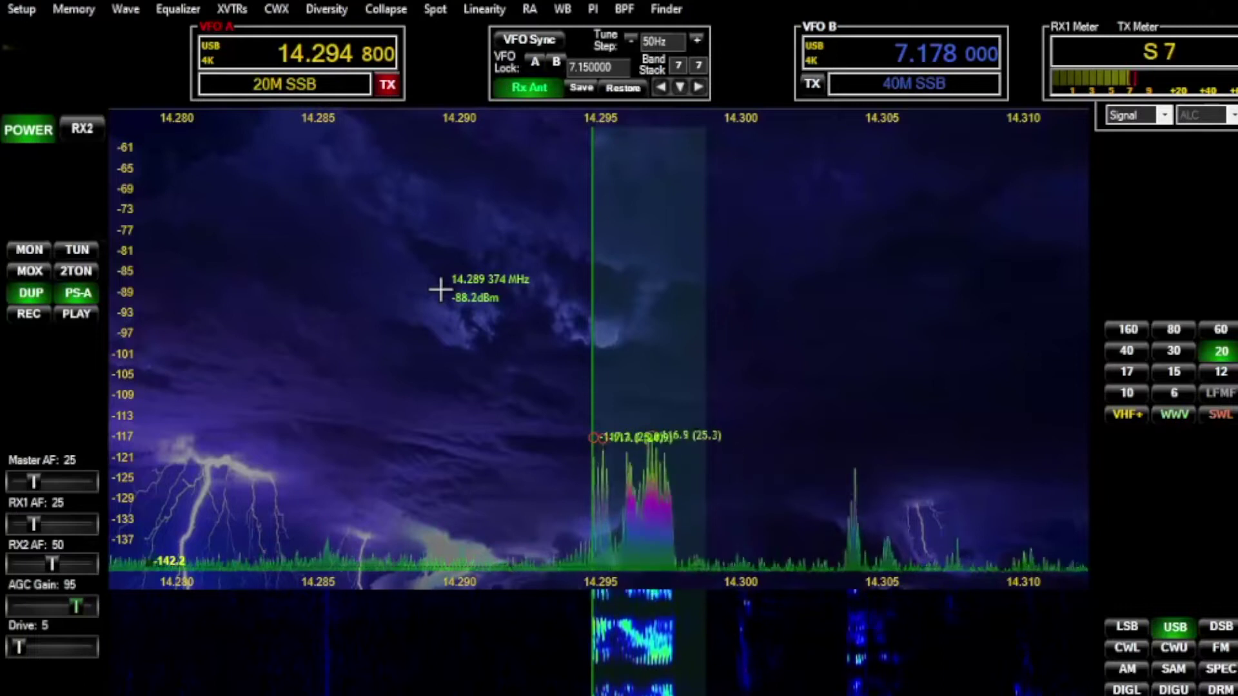
scroll(440, 289, up, 1)
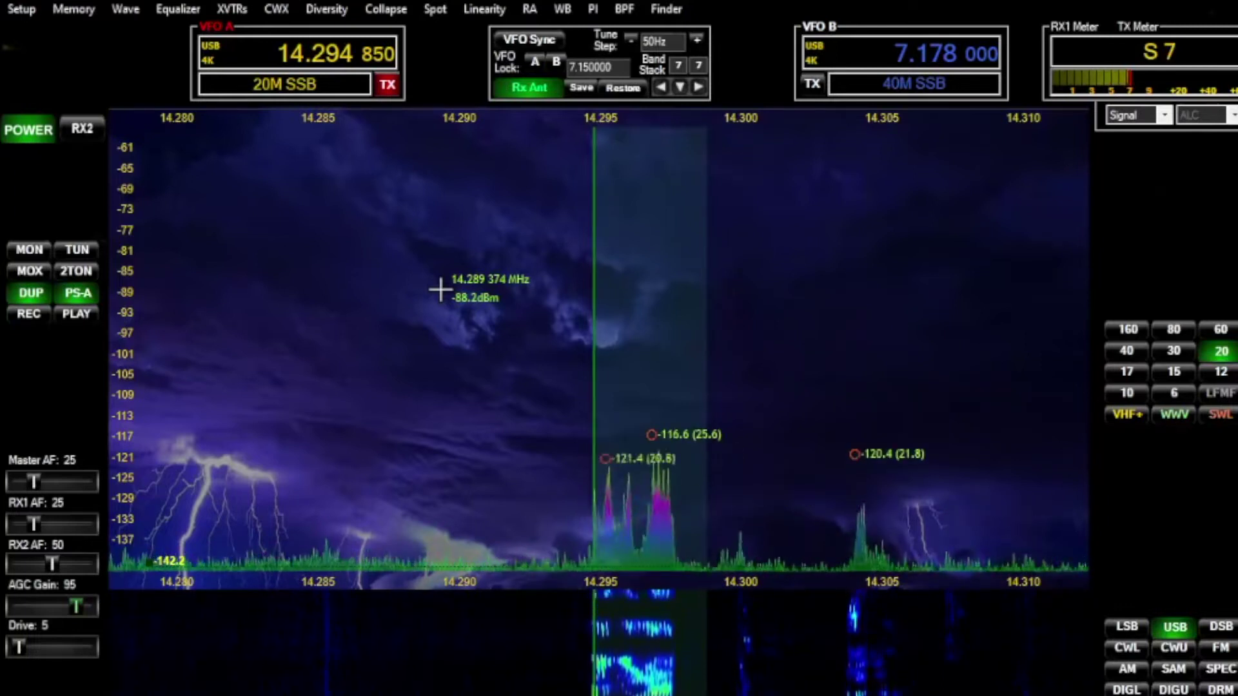
scroll(440, 288, down, 2)
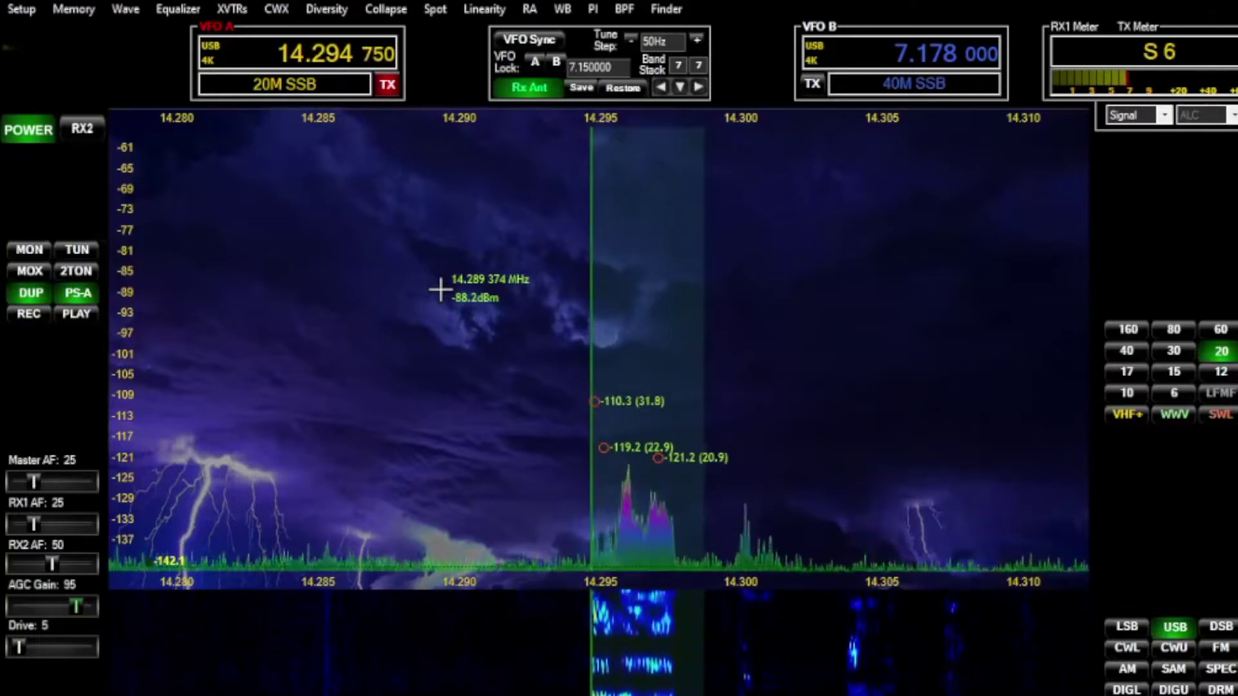
scroll(439, 289, up, 1)
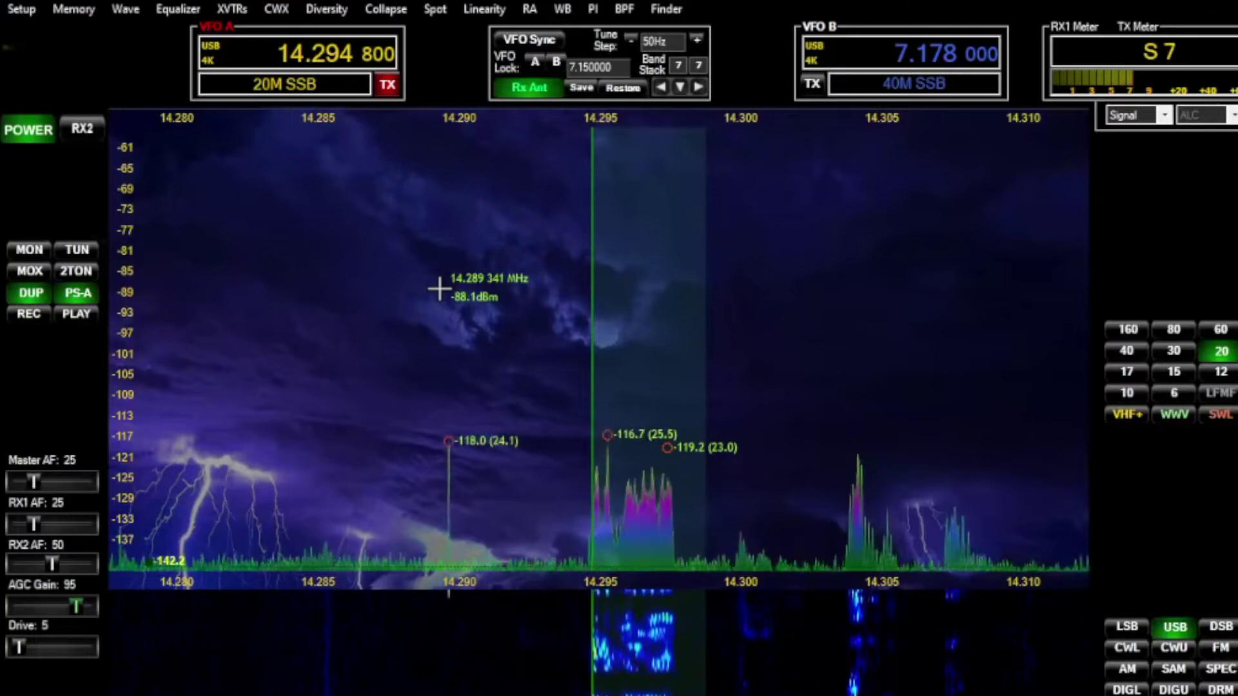
scroll(440, 289, up, 1)
scroll(439, 289, up, 1)
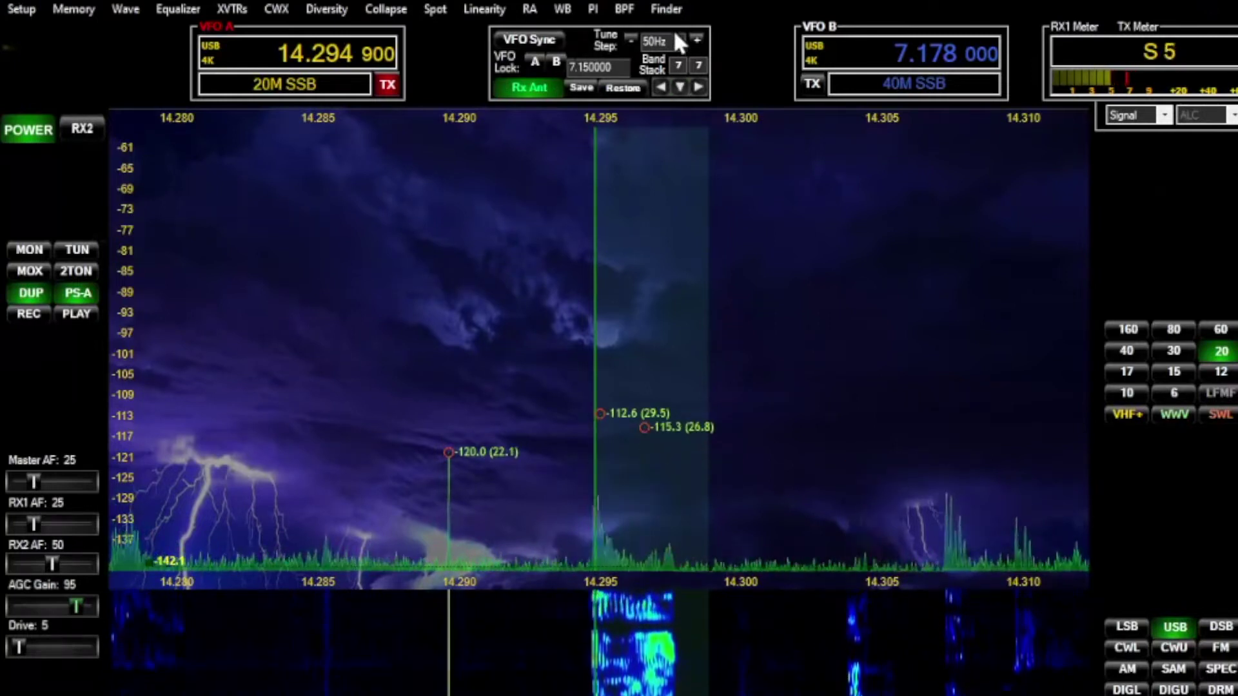
- Return the tune step to 100 Hz and settle VFO A at 14.294 700 MHz
click(697, 41)
scroll(523, 366, down, 1)
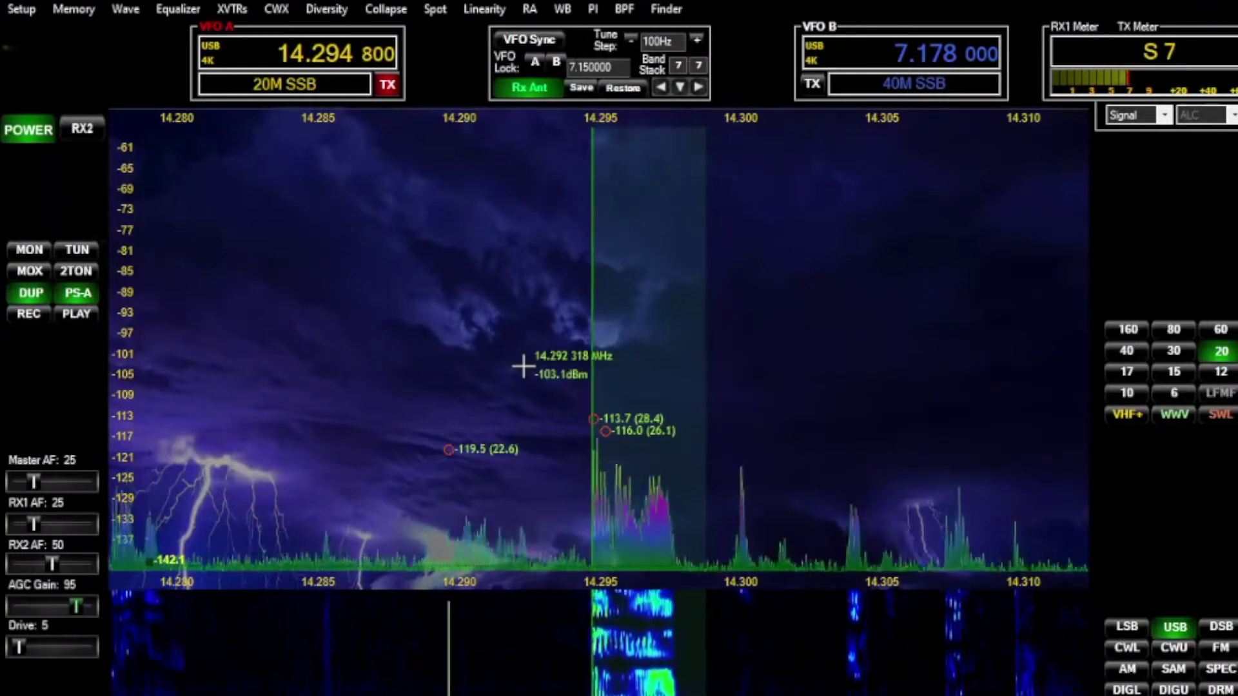
scroll(522, 366, down, 1)
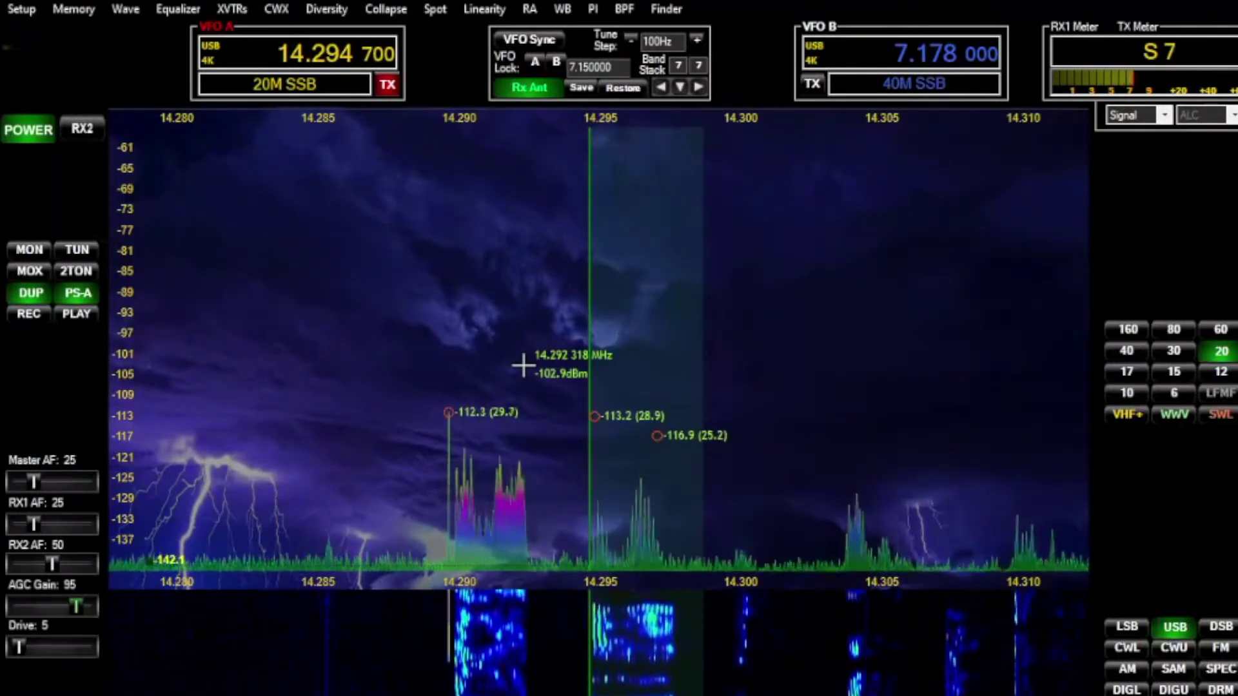
- Click-tune VFO A onto the 14.290 000 MHz signal, then turn click-tune off again
right_click(460, 624)
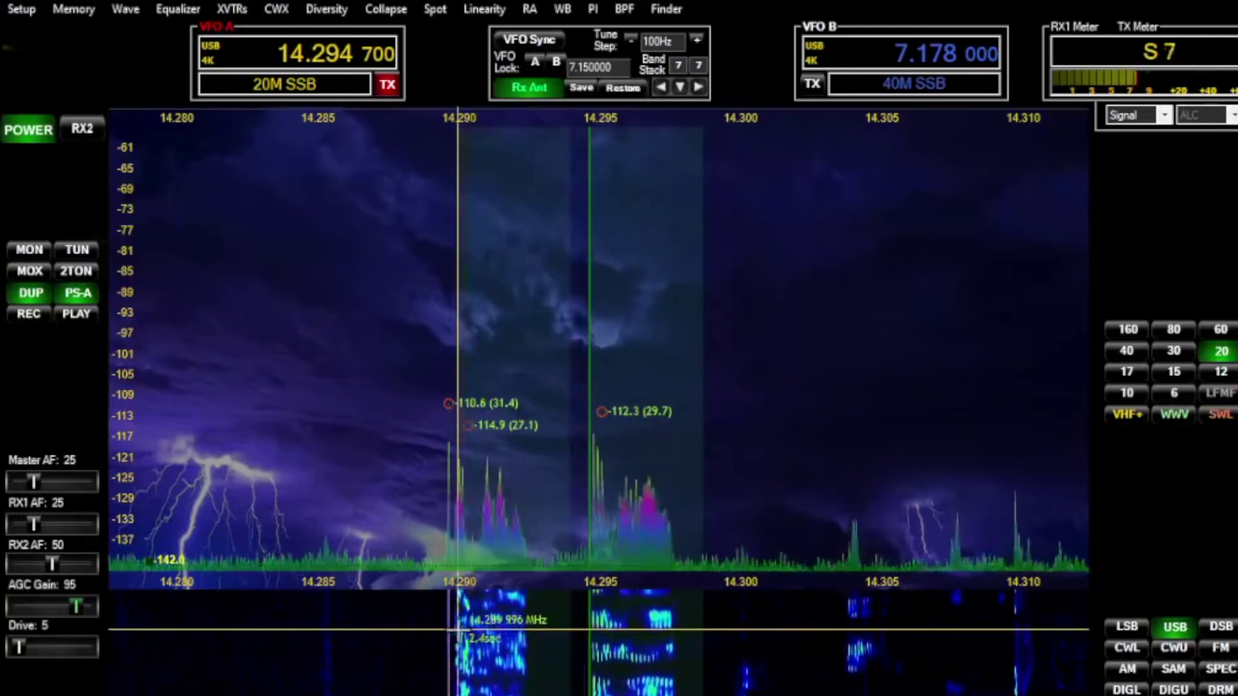
click(458, 629)
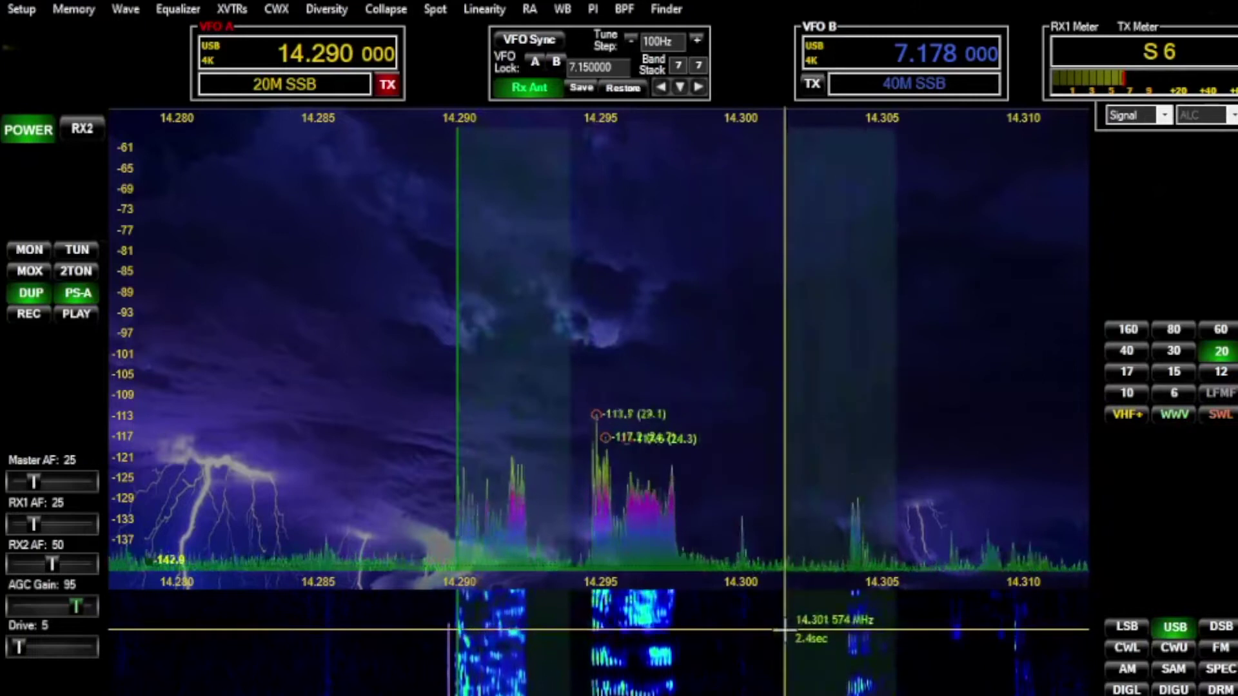
right_click(784, 630)
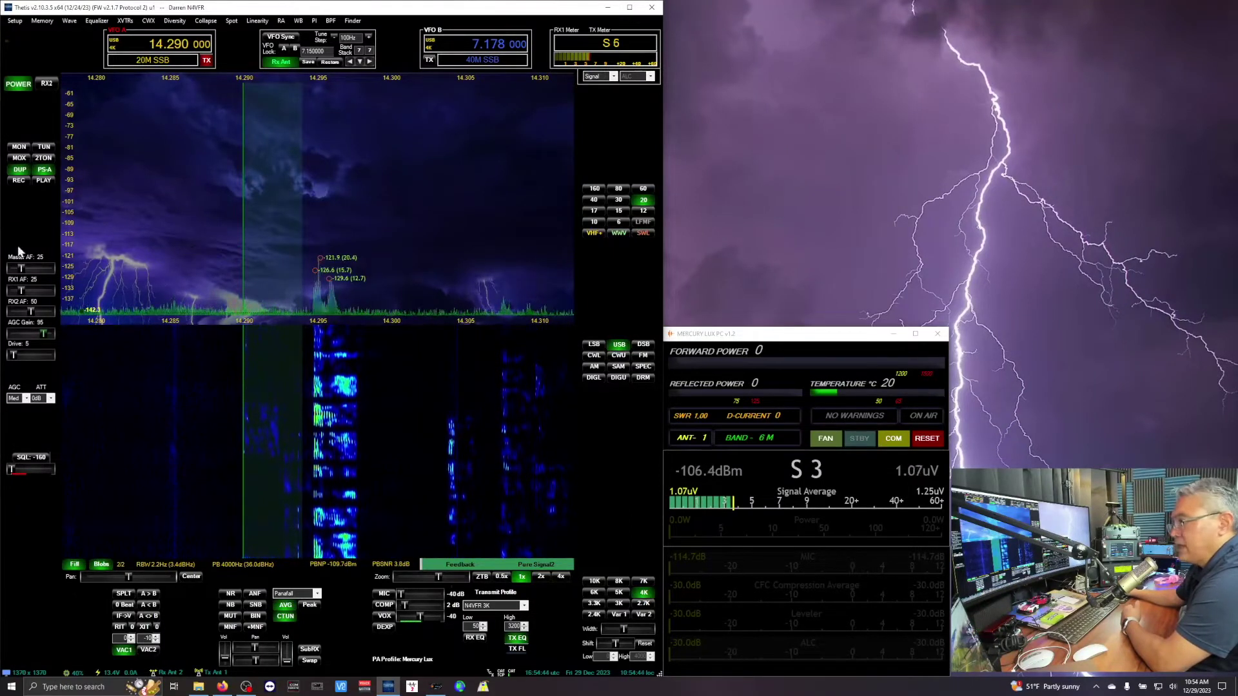
- Zoom the panadapter out to show 14.220–14.380 MHz, then jump to 5 MHz WWV
key(alt+Tab)
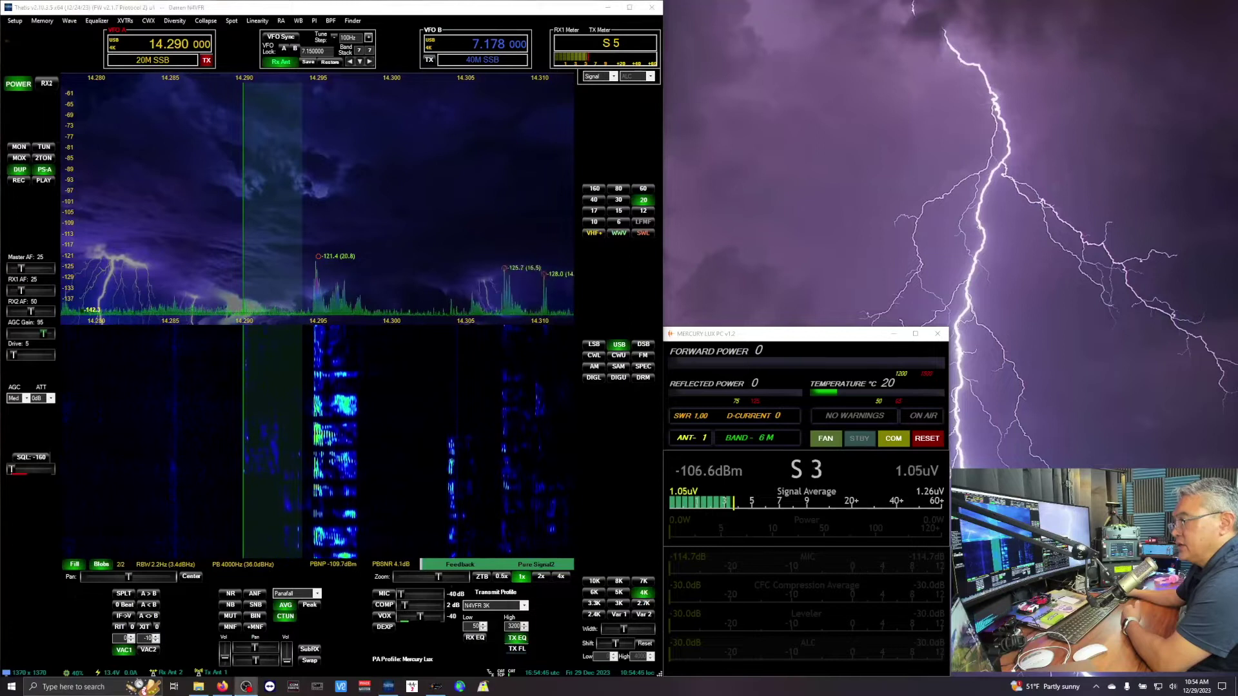
click(481, 578)
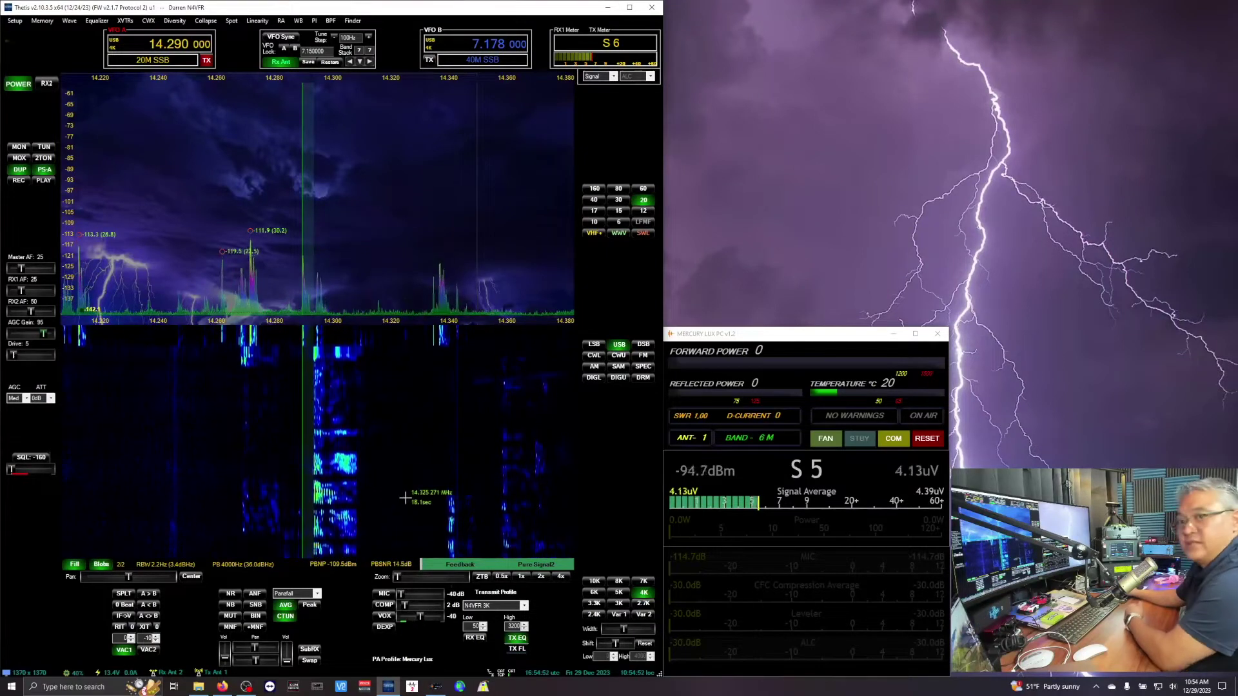
click(618, 234)
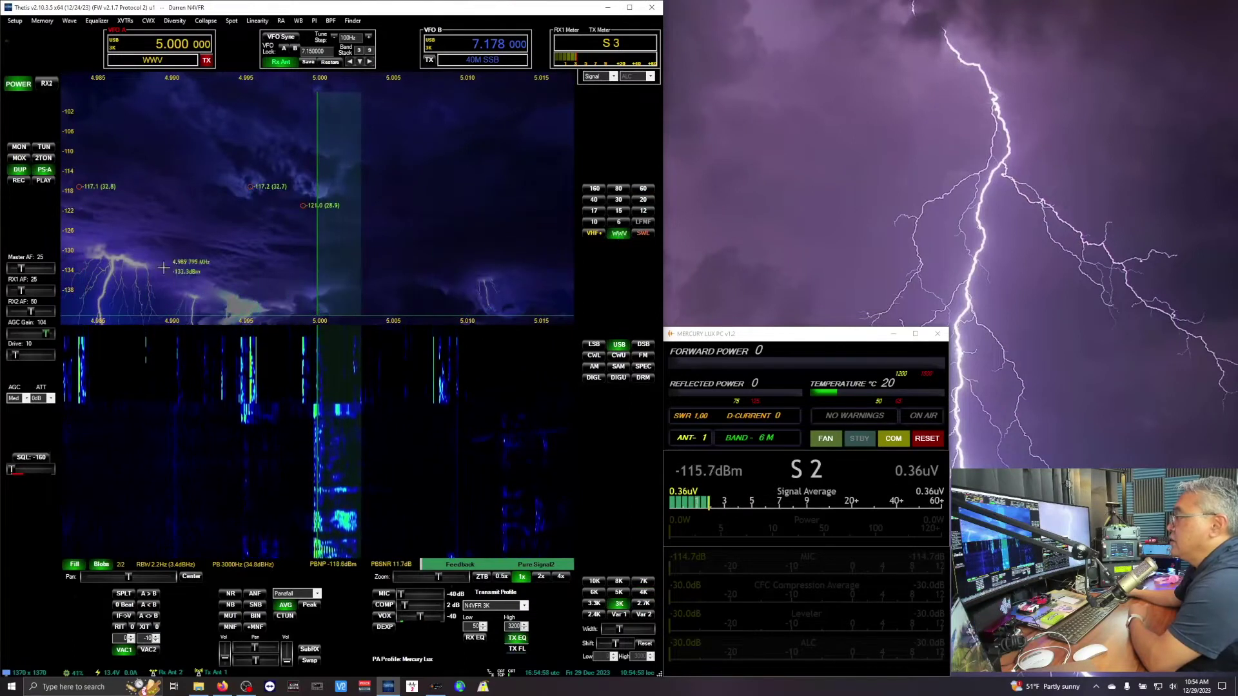
- Shift the dBm scale, step to 10 MHz WWV and start raising the RX1 audio
drag(66, 274, 67, 240)
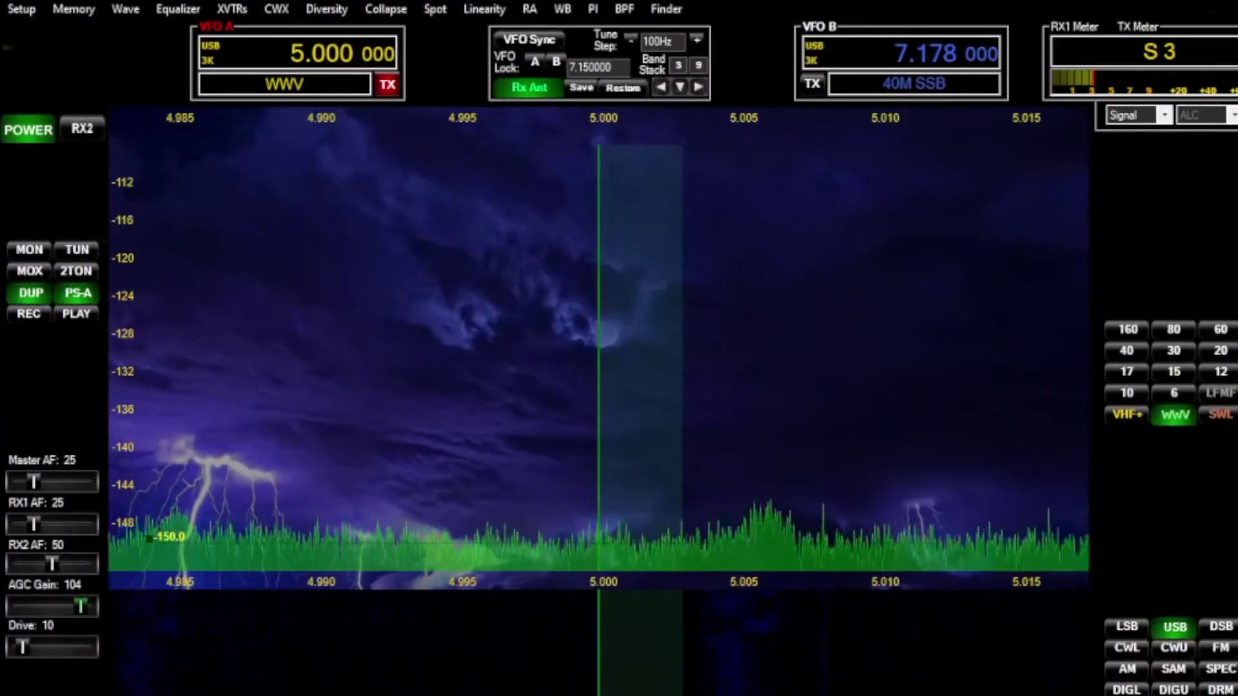
click(1179, 413)
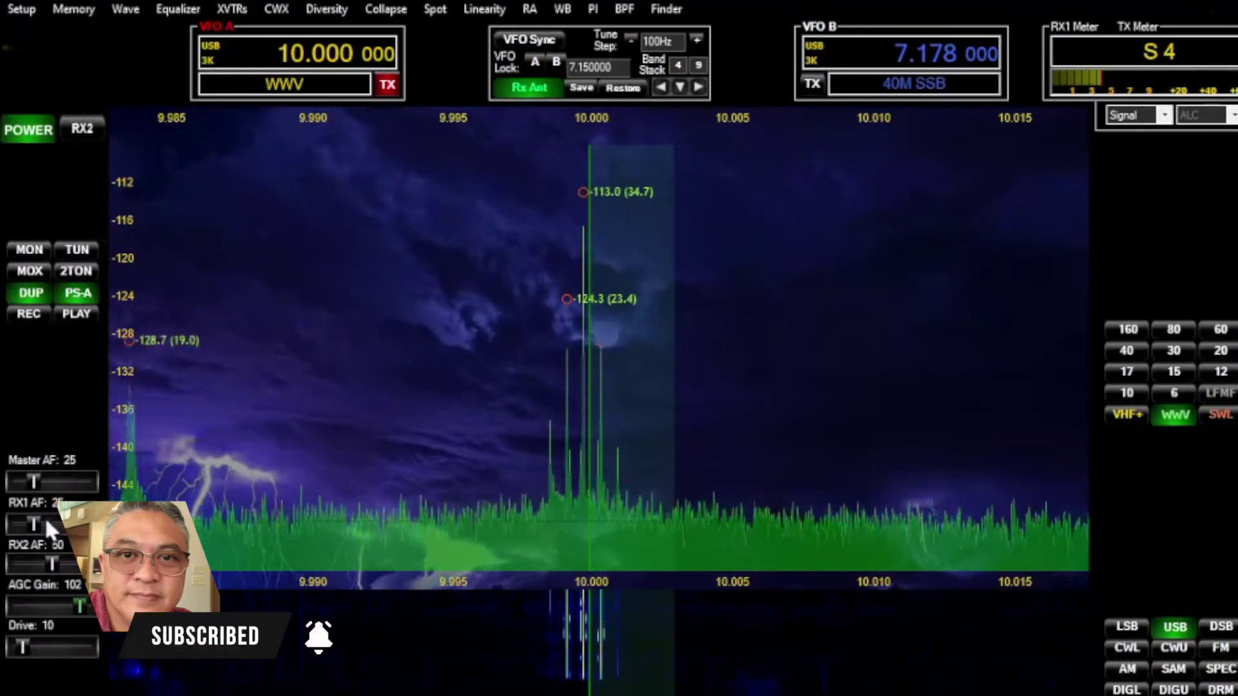
scroll(47, 522, up, 6)
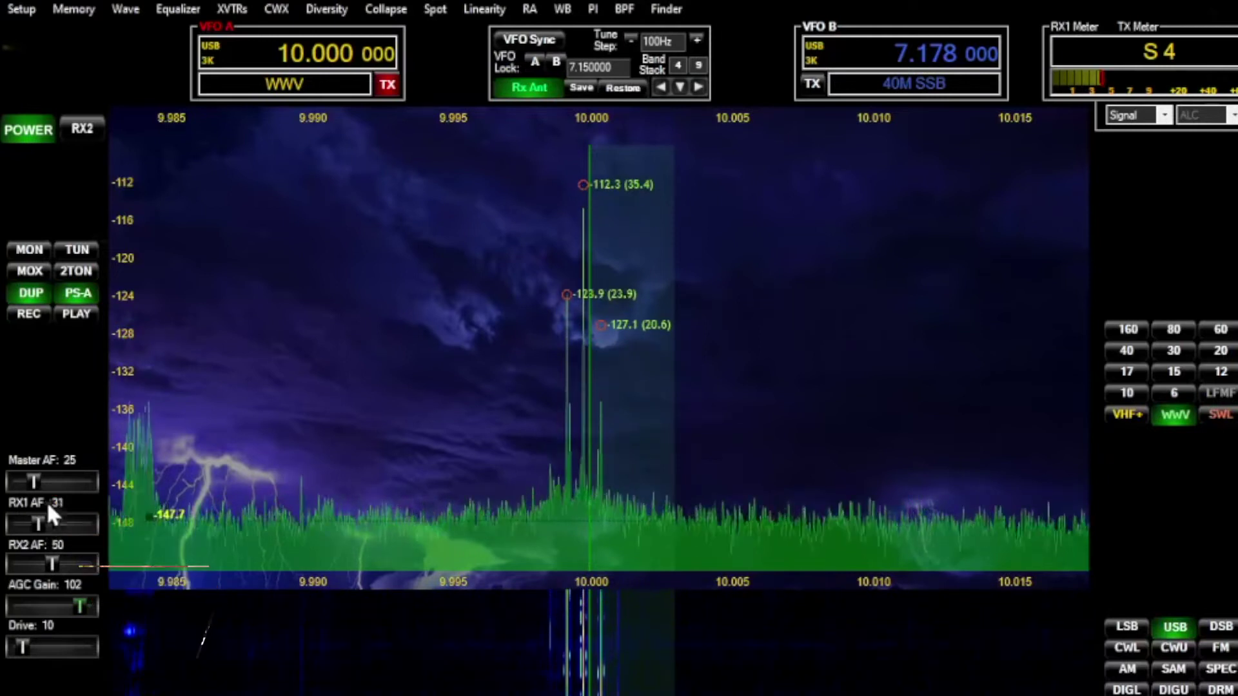
scroll(52, 482, up, 2)
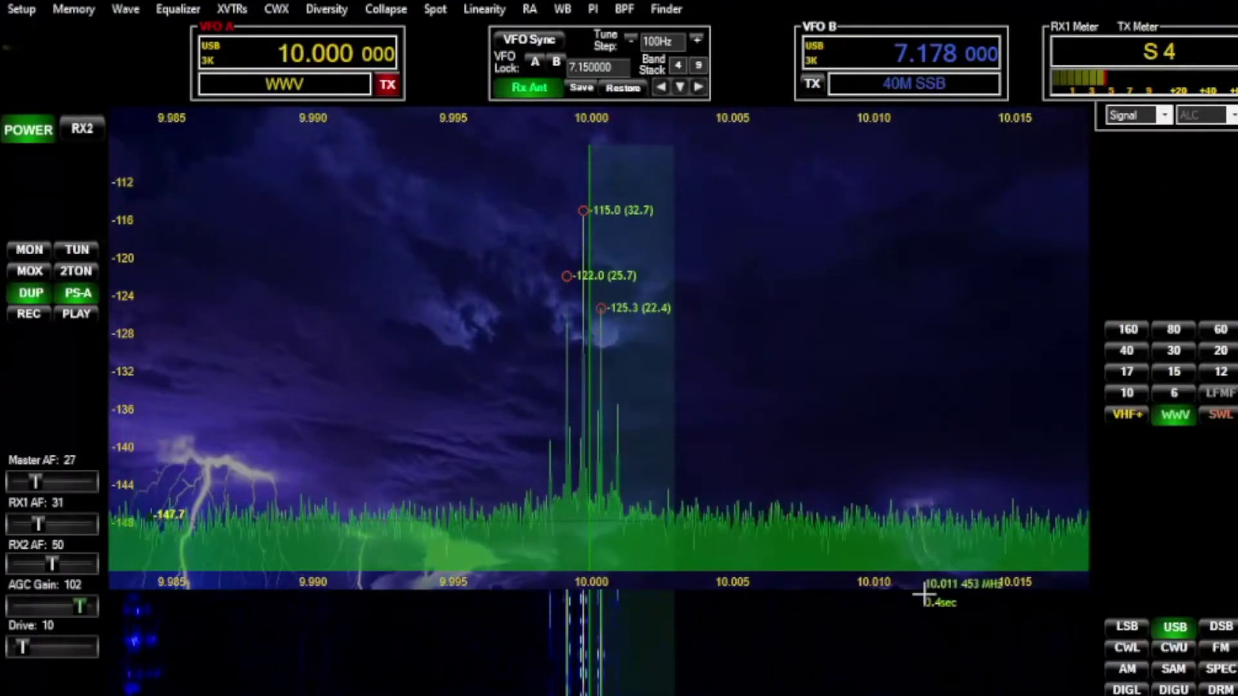
- Step through 15 and 20 MHz WWV to 25 MHz, and bring RX1 AF up to 34
click(1175, 416)
click(1174, 416)
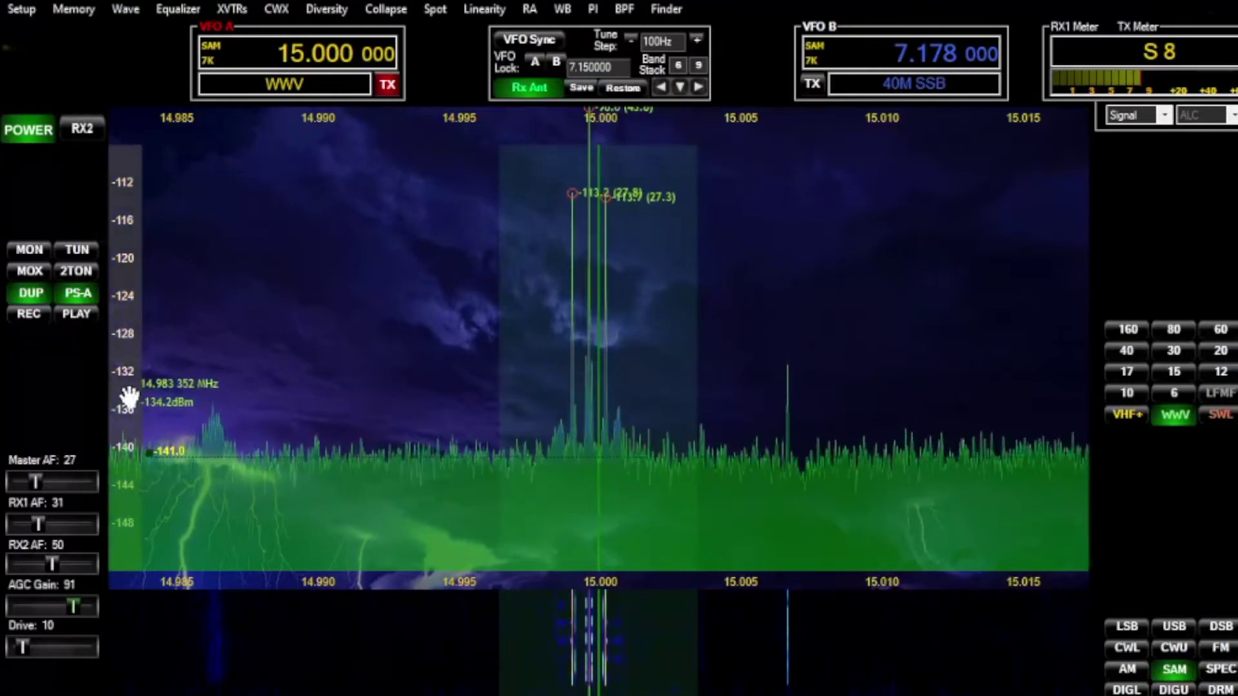
drag(130, 395, 129, 424)
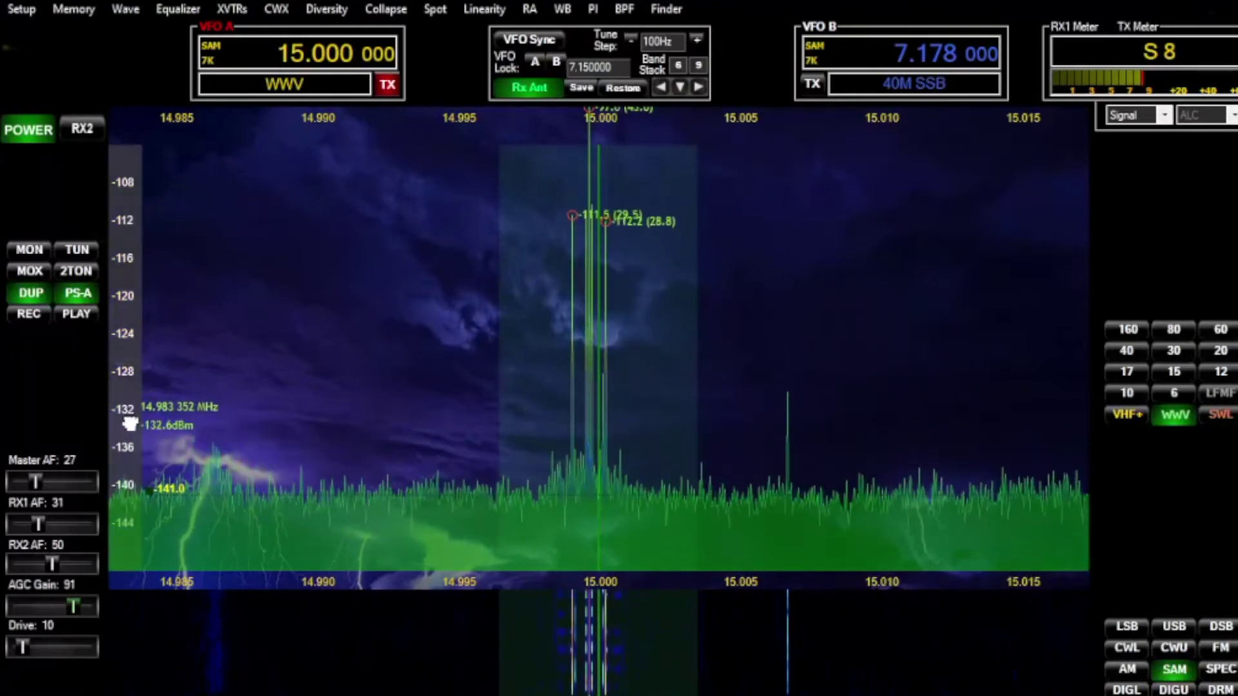
click(1168, 415)
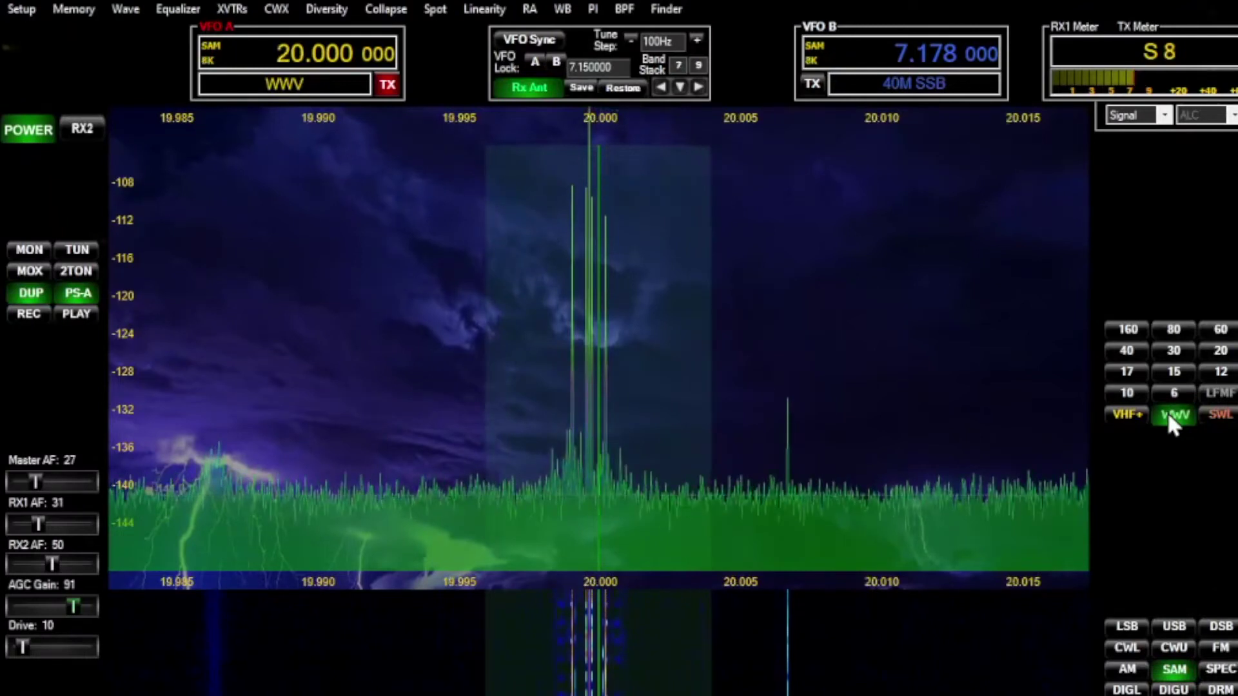
click(1167, 415)
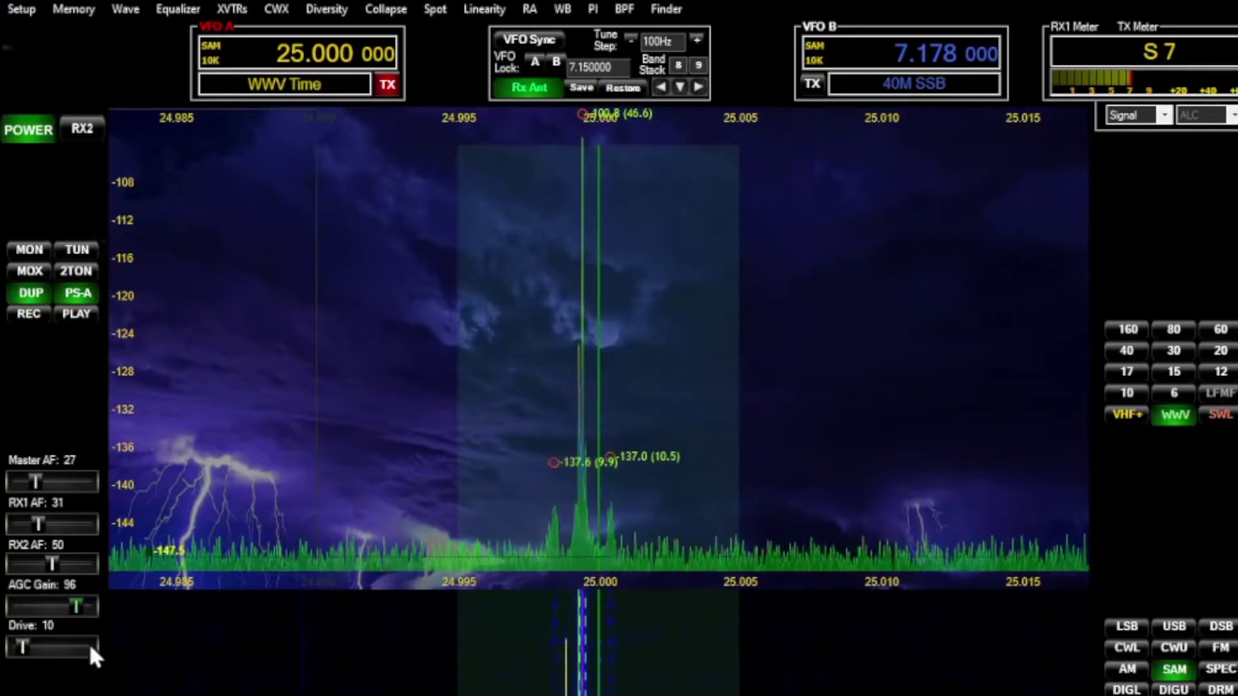
scroll(67, 522, up, 3)
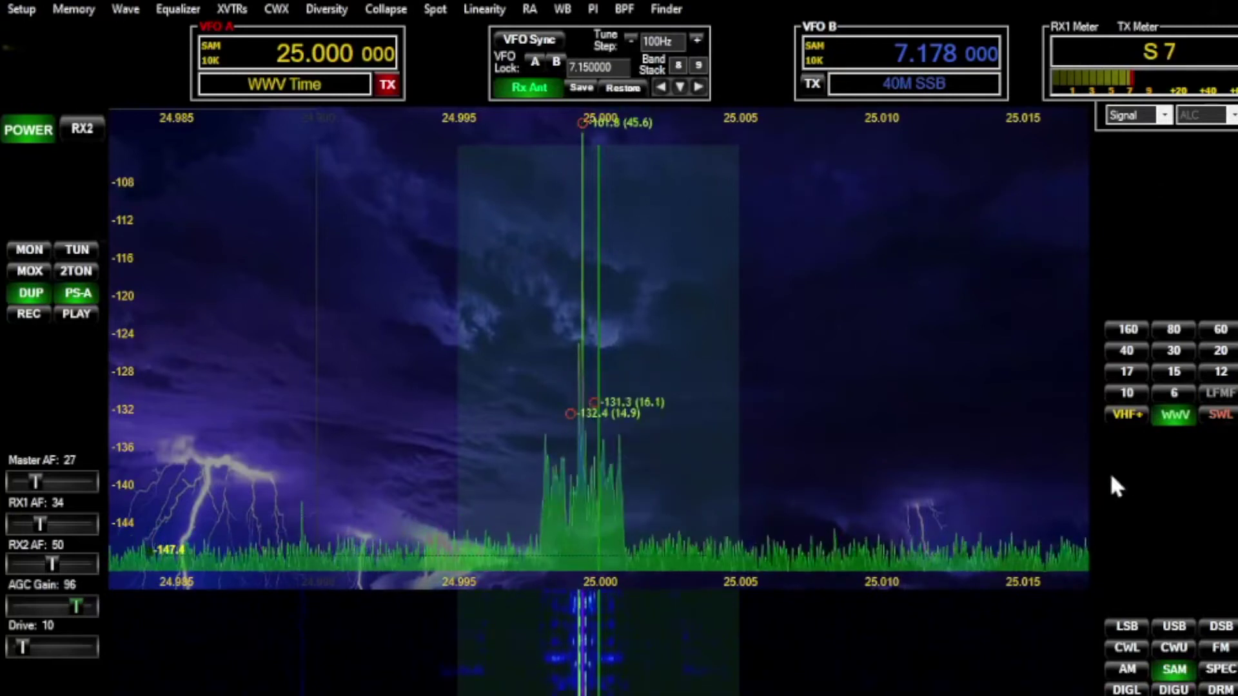
- Cycle the time-signal frequencies past 5, 10 MHz and 14.670 CHU to 15 MHz WWV
click(1174, 415)
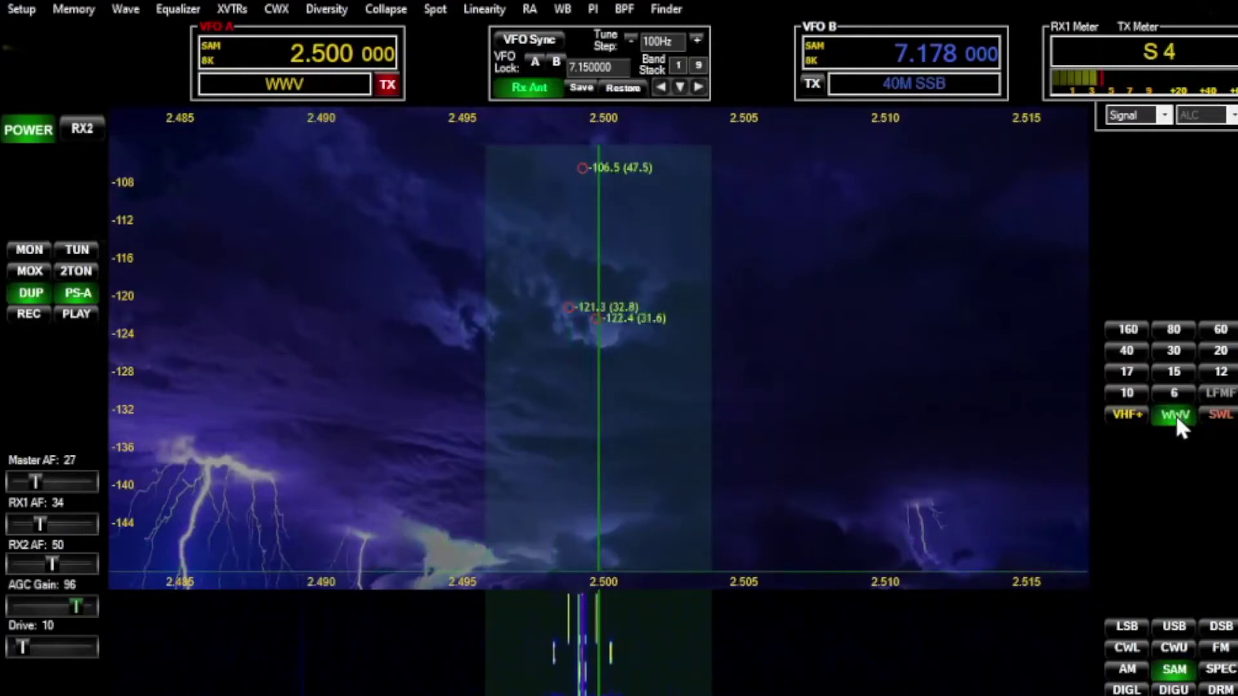
click(1175, 415)
click(1175, 415)
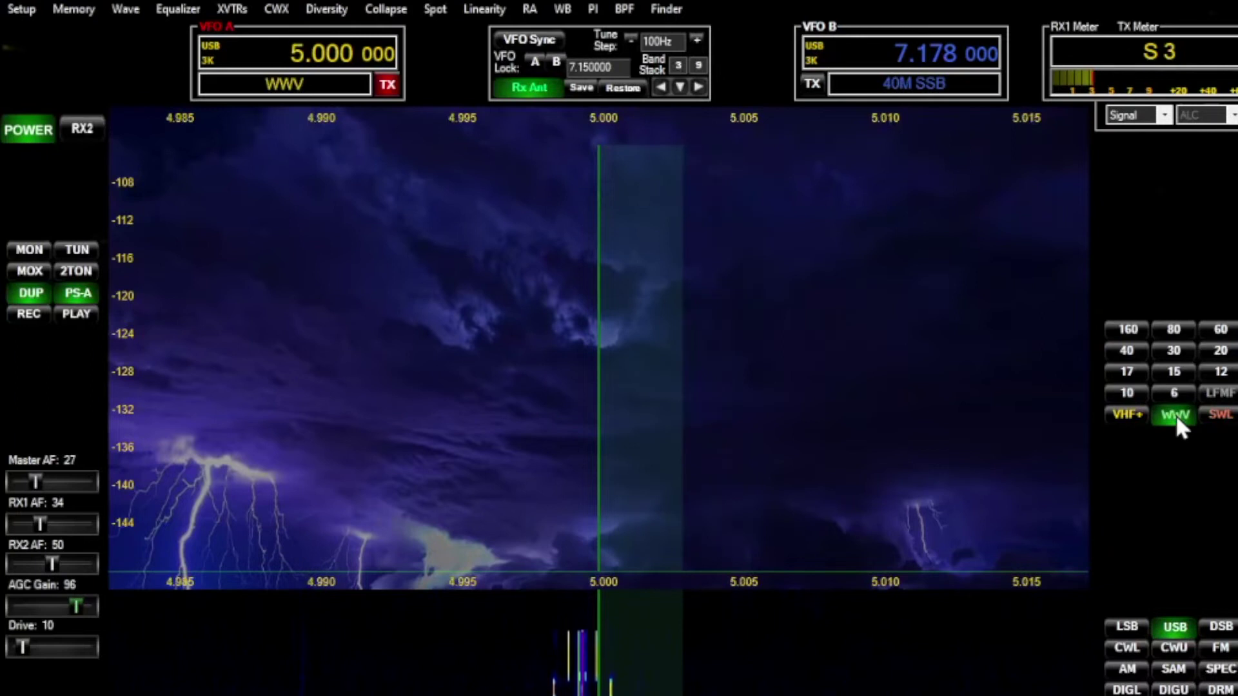
click(1175, 415)
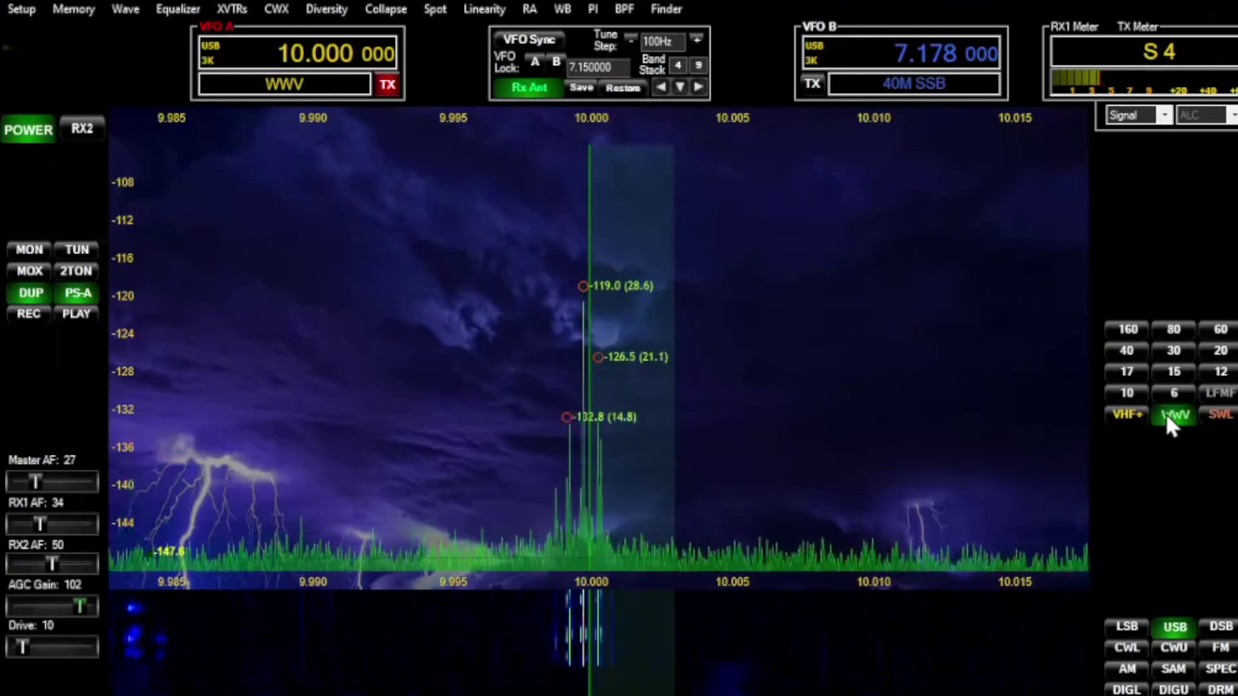
click(1168, 419)
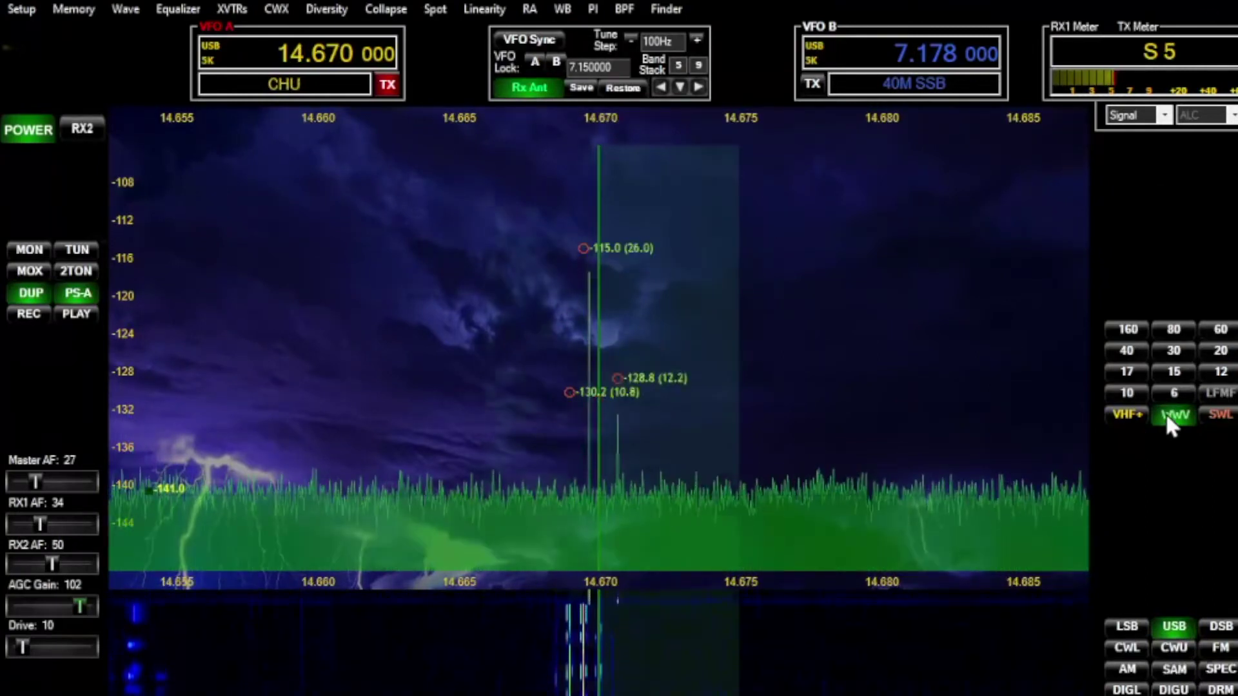
click(1167, 418)
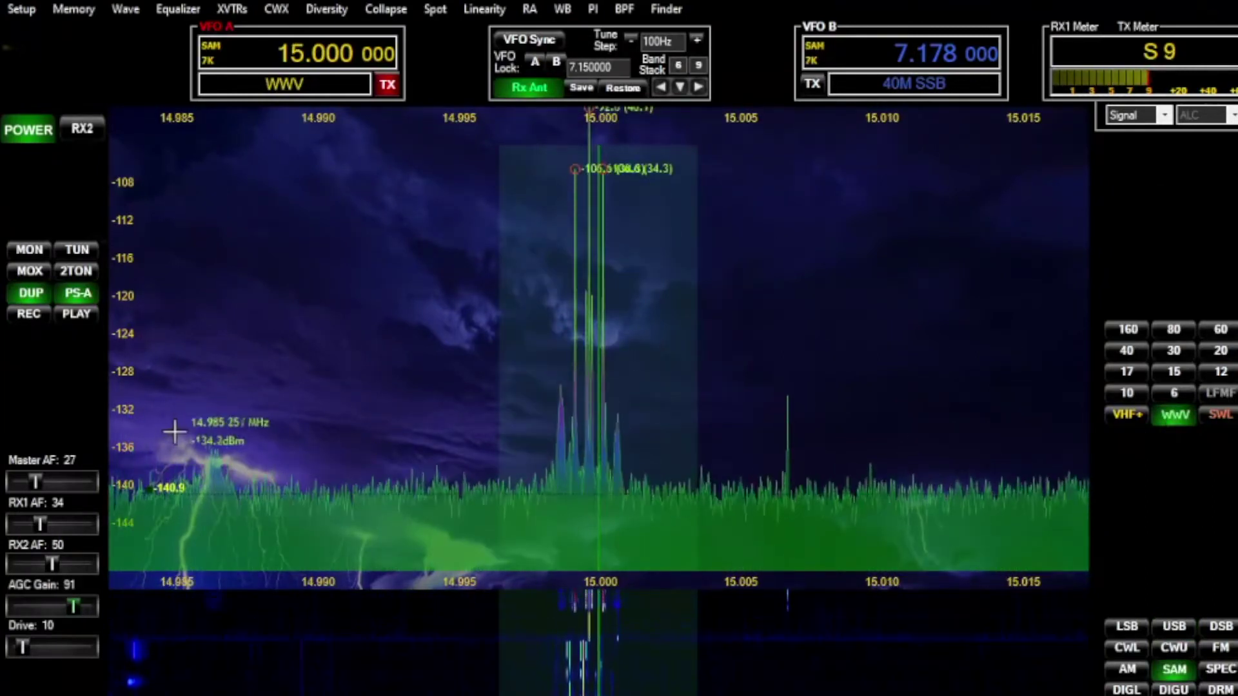
- Adjust the dB scale, mute the receive audio with MUT, and open Setup
scroll(123, 415, up, 1)
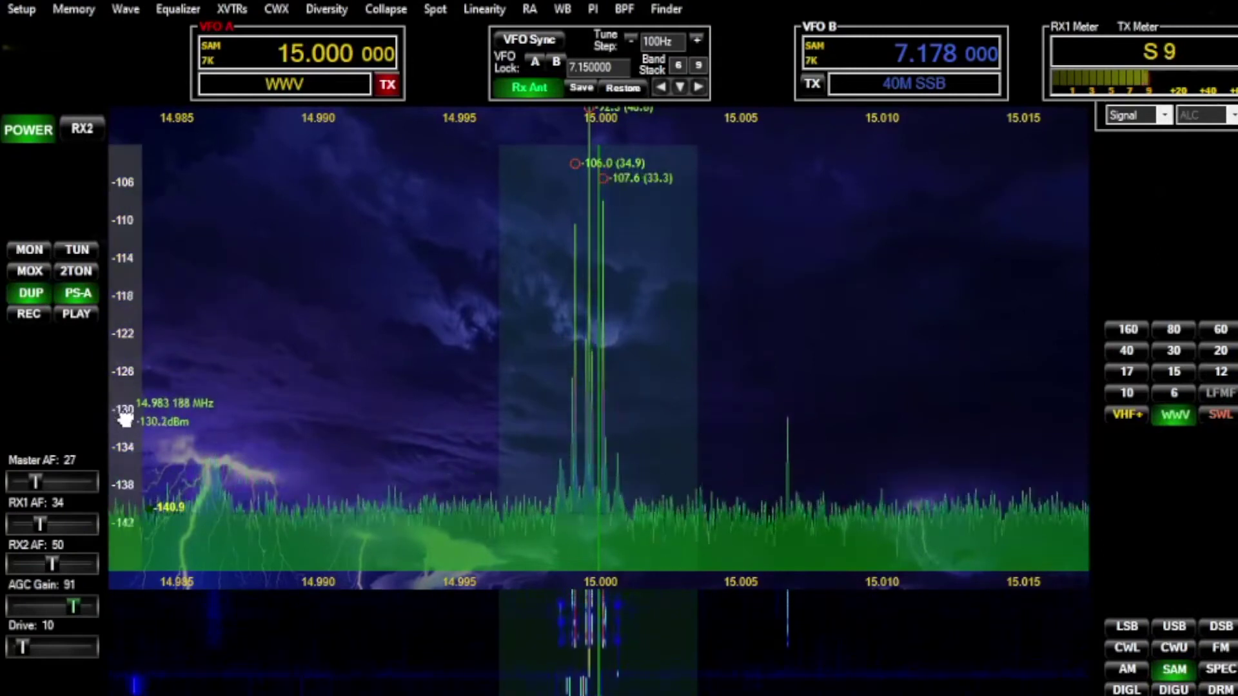
scroll(124, 420, up, 1)
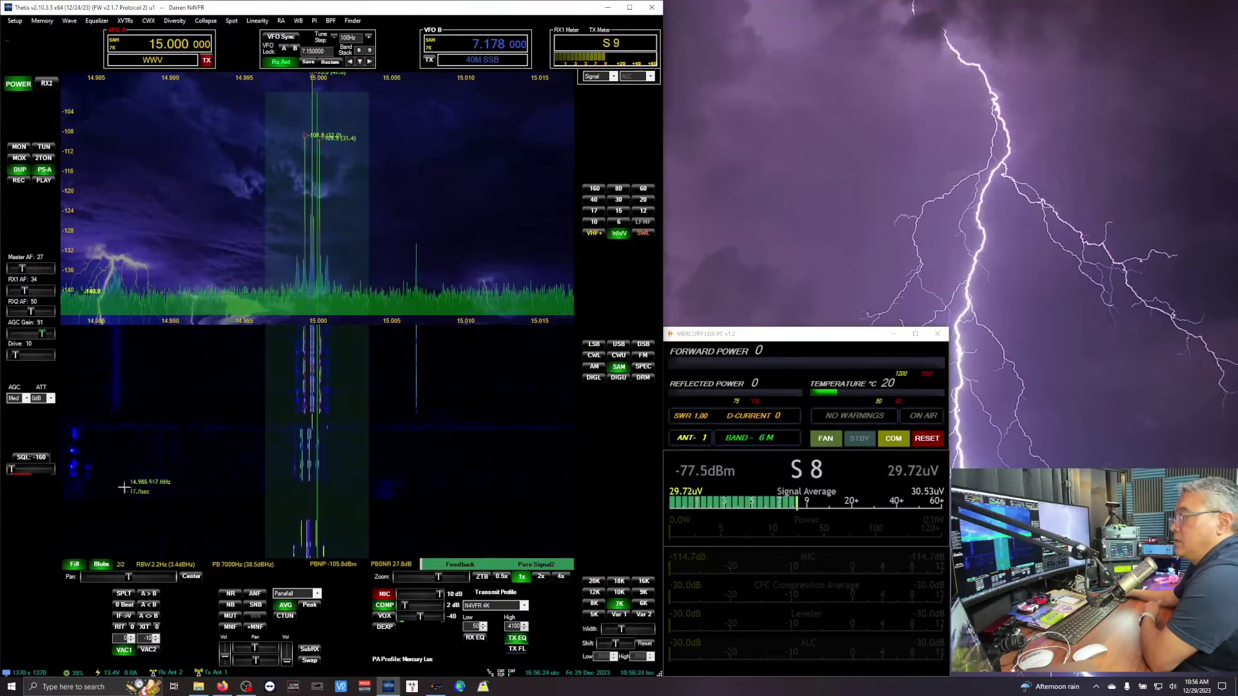
click(230, 615)
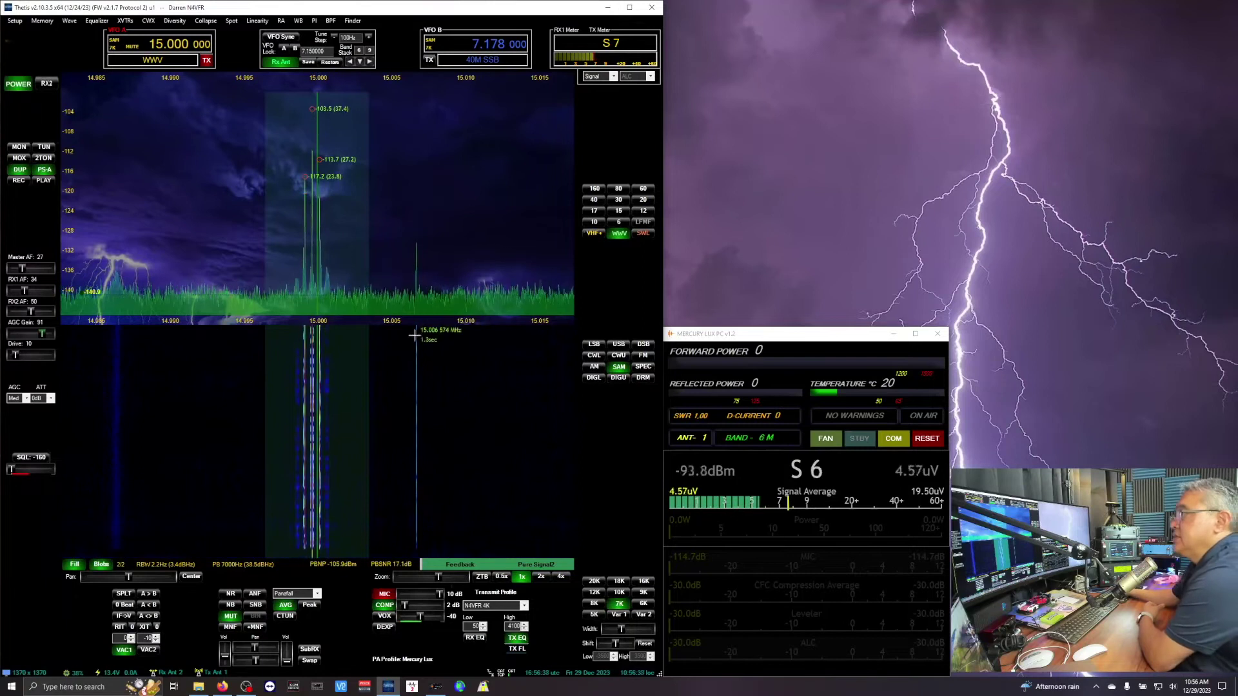
click(14, 22)
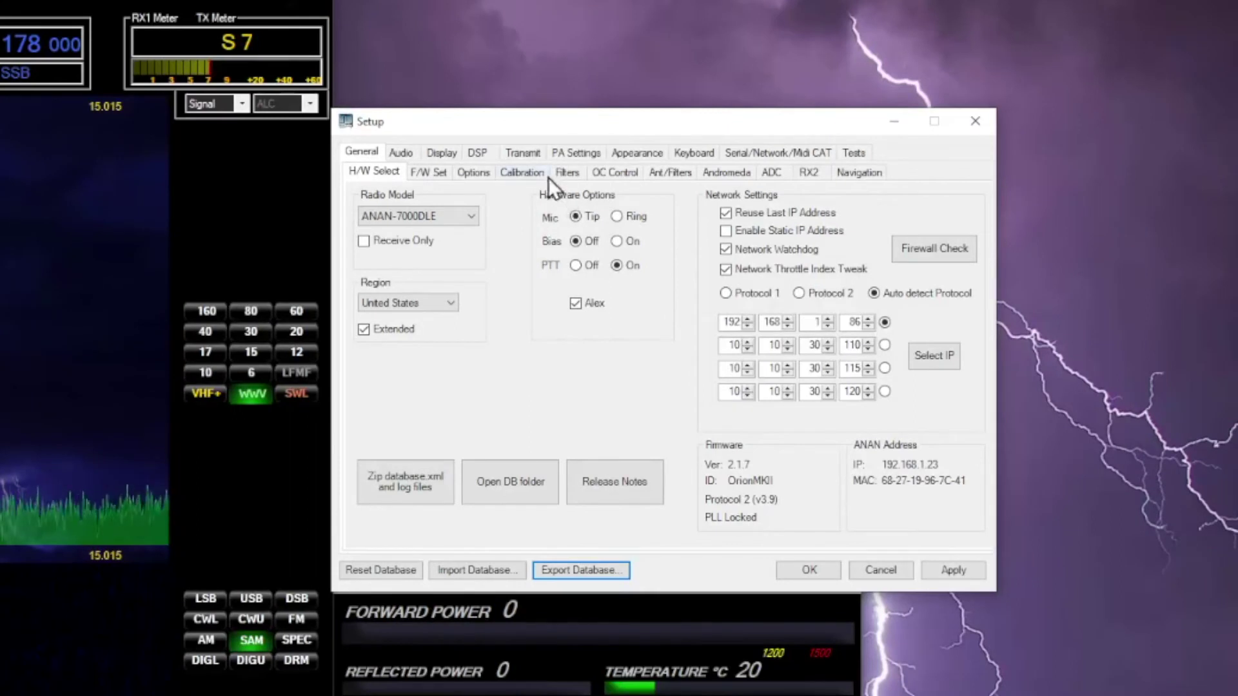
- Run Freq Cal at 15.000000 MHz on the Calibration page, yielding correction factor 0.99997715
click(528, 174)
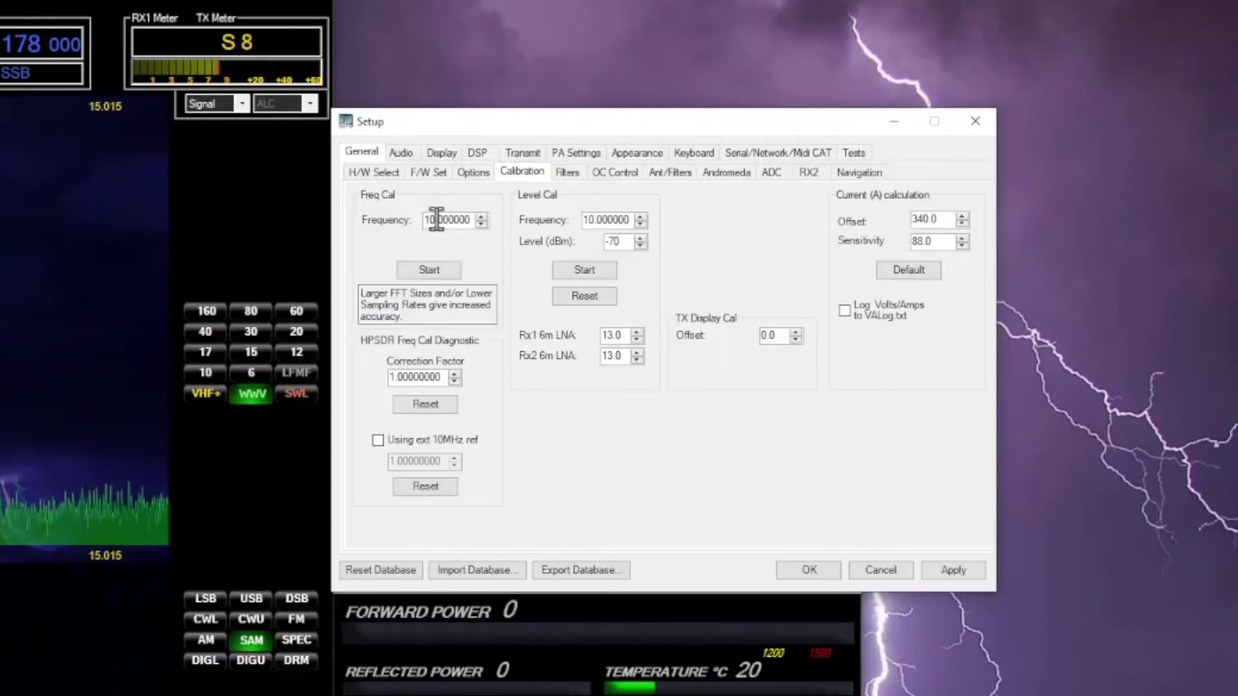
drag(432, 220, 410, 219)
text(1)
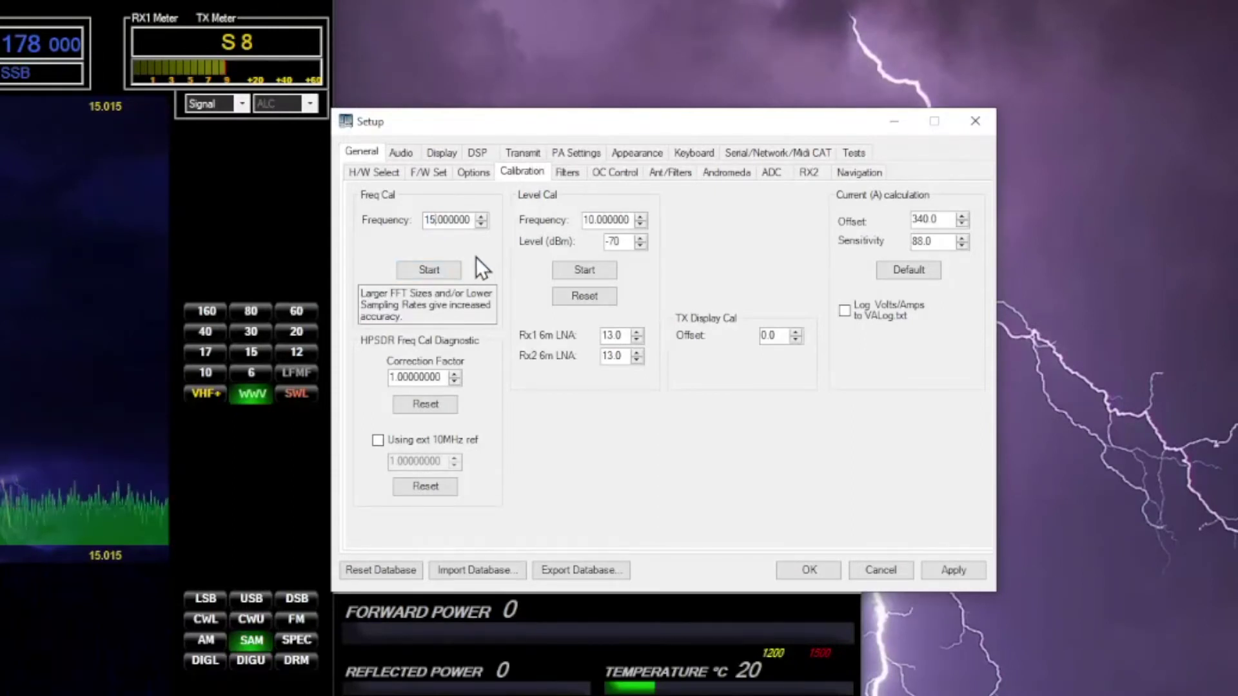
click(439, 271)
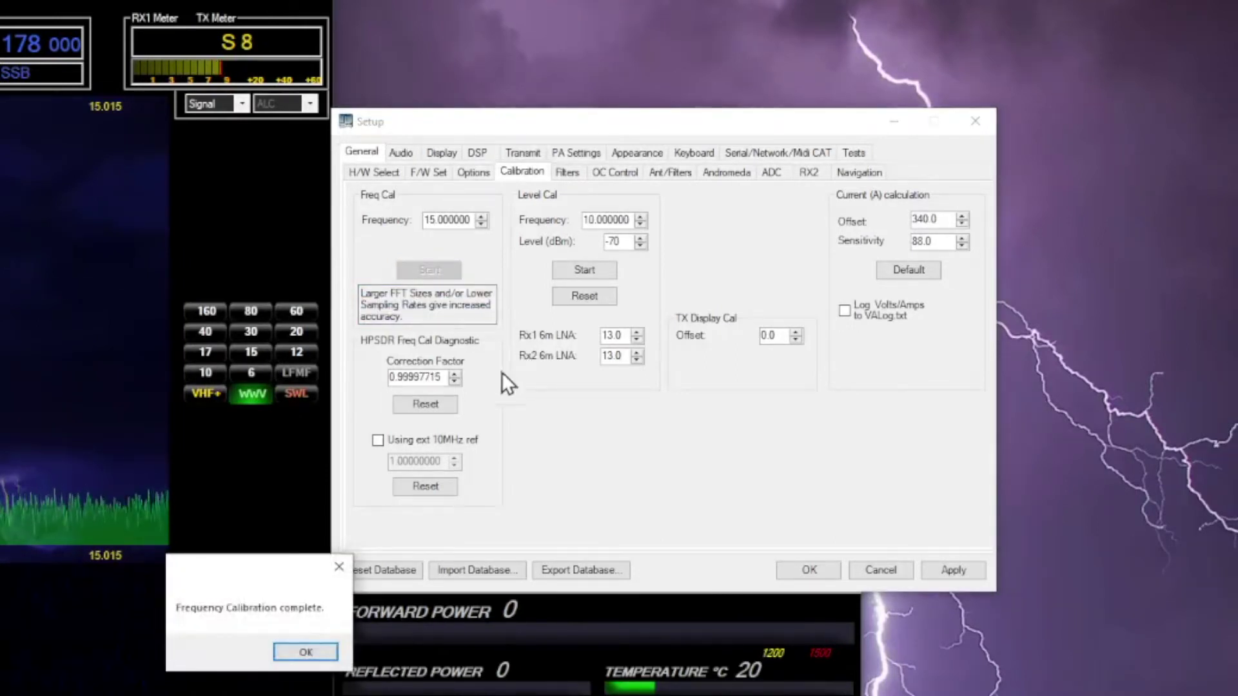
click(295, 655)
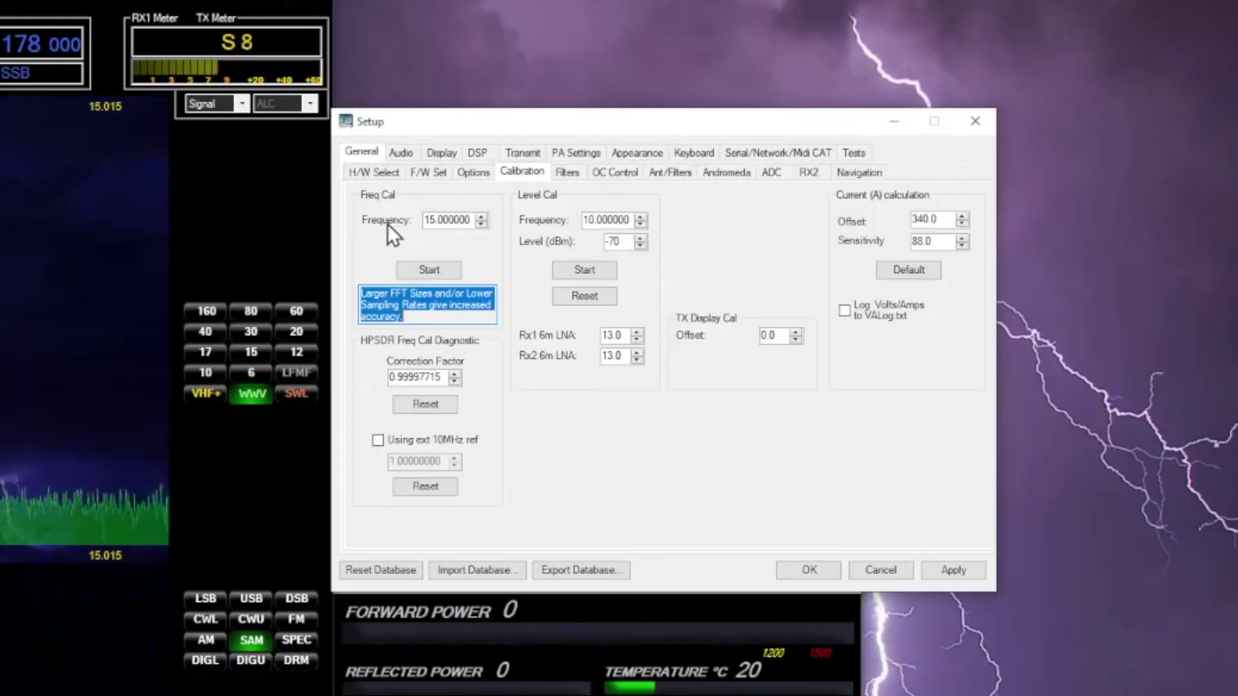
- Rerun the 15 MHz Freq Cal and confirm the 0.99997715 correction factor again
click(427, 271)
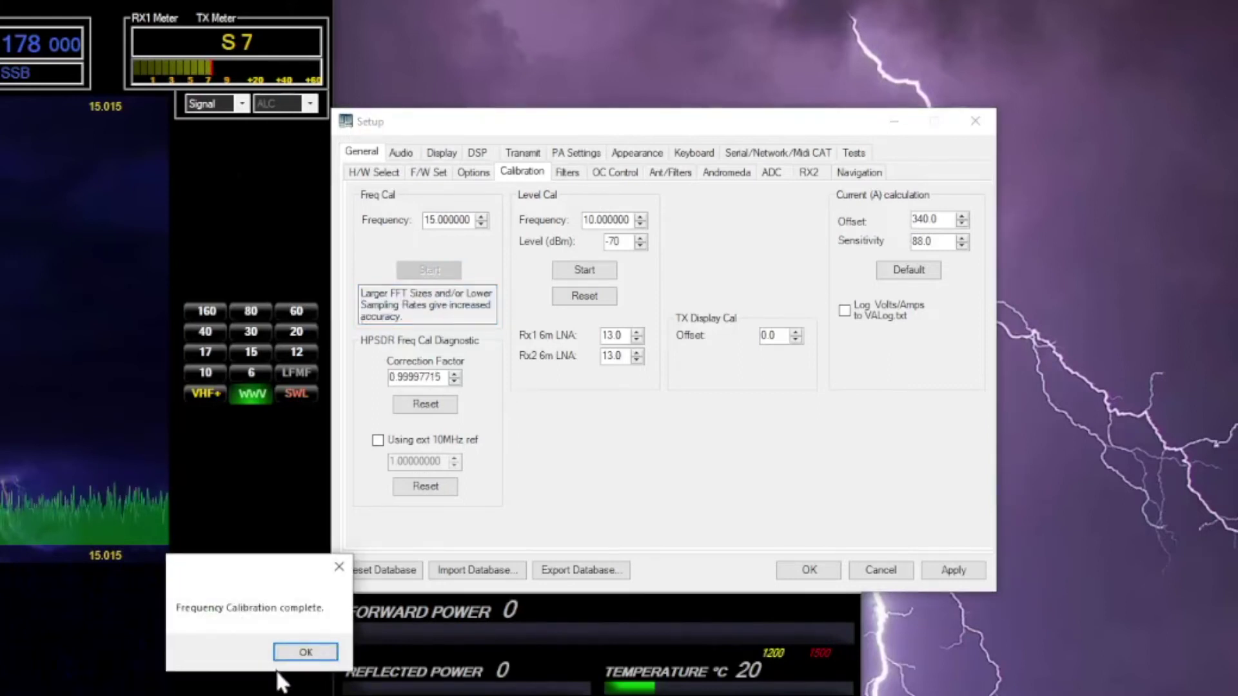
click(301, 652)
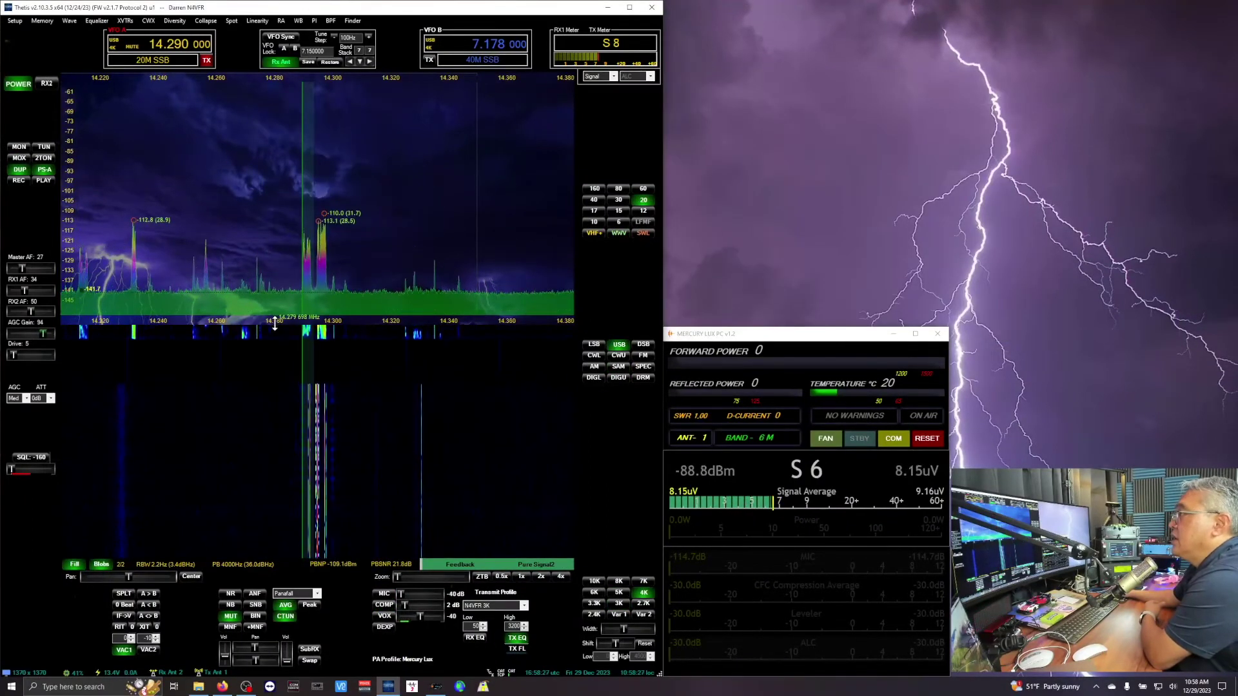
- Raise the tune step to 1 kHz and tune VFO A to 14.295 000 MHz in USB
scroll(274, 324, up, 5)
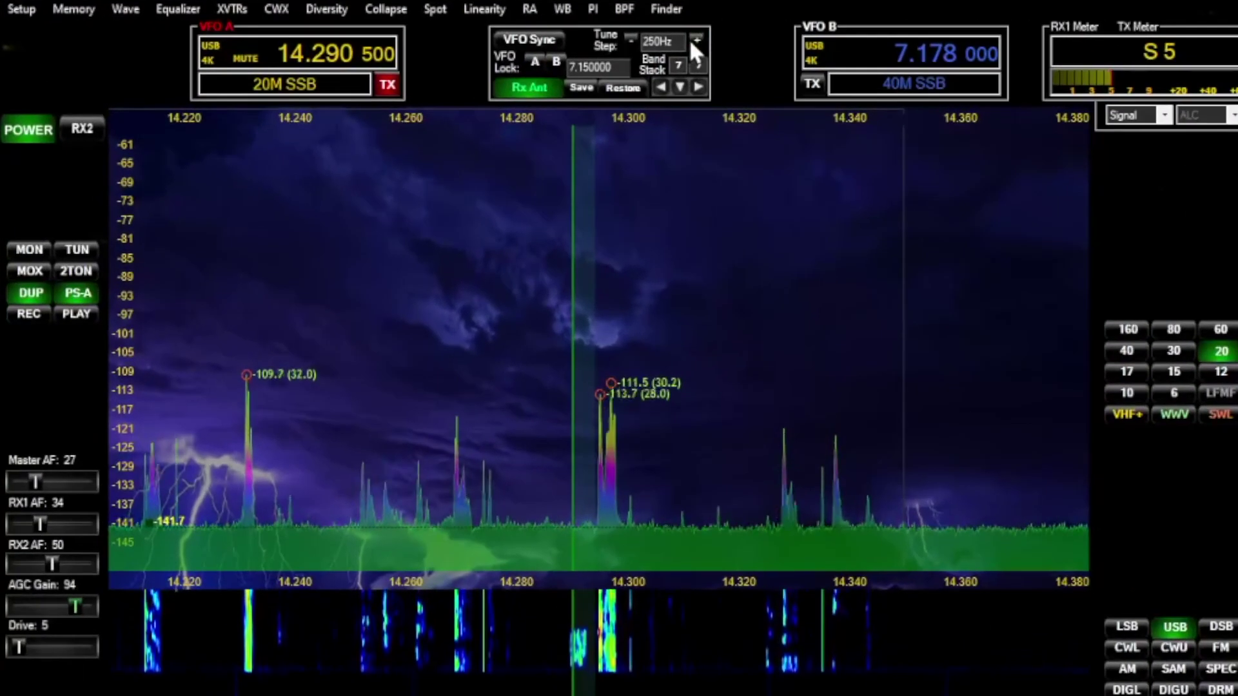
click(368, 38)
click(368, 37)
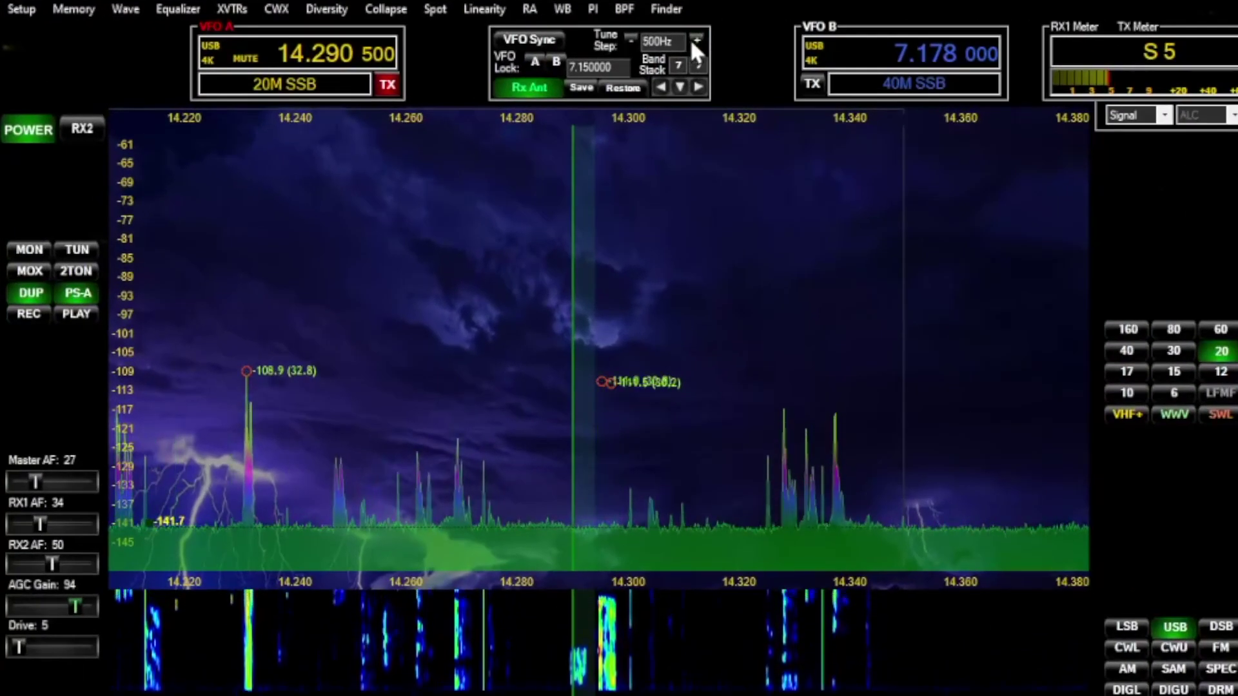
click(693, 41)
scroll(637, 414, up, 5)
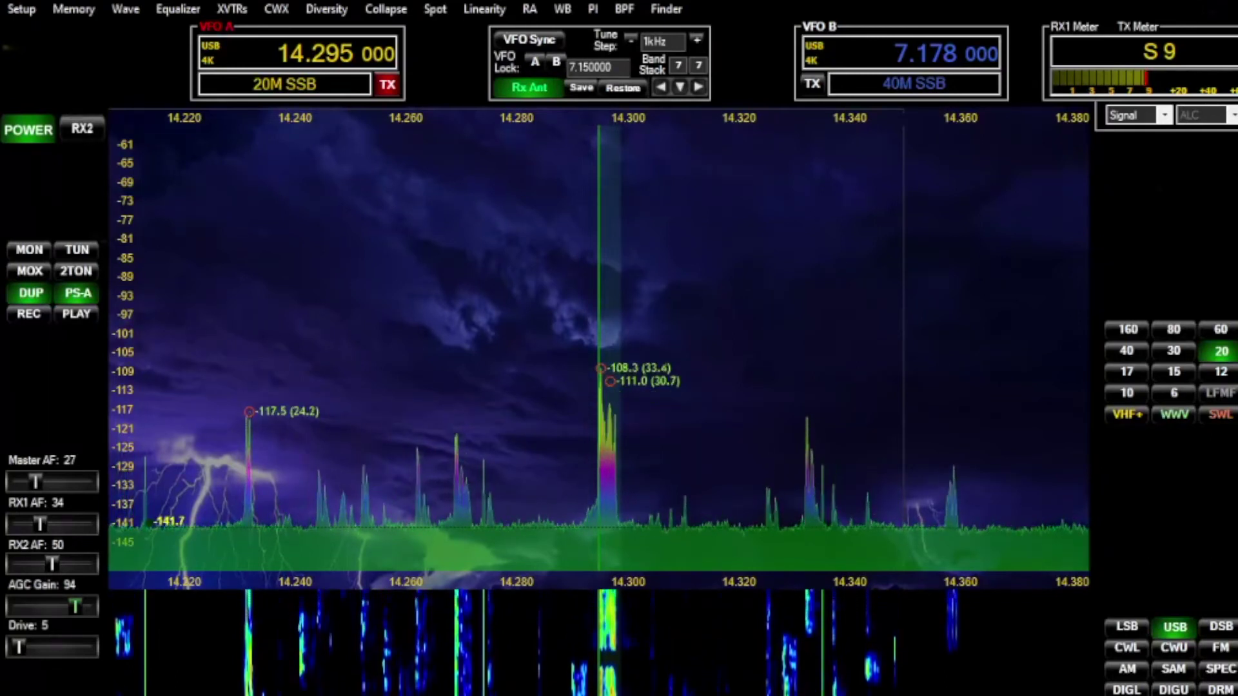
scroll(600, 348, up, 3)
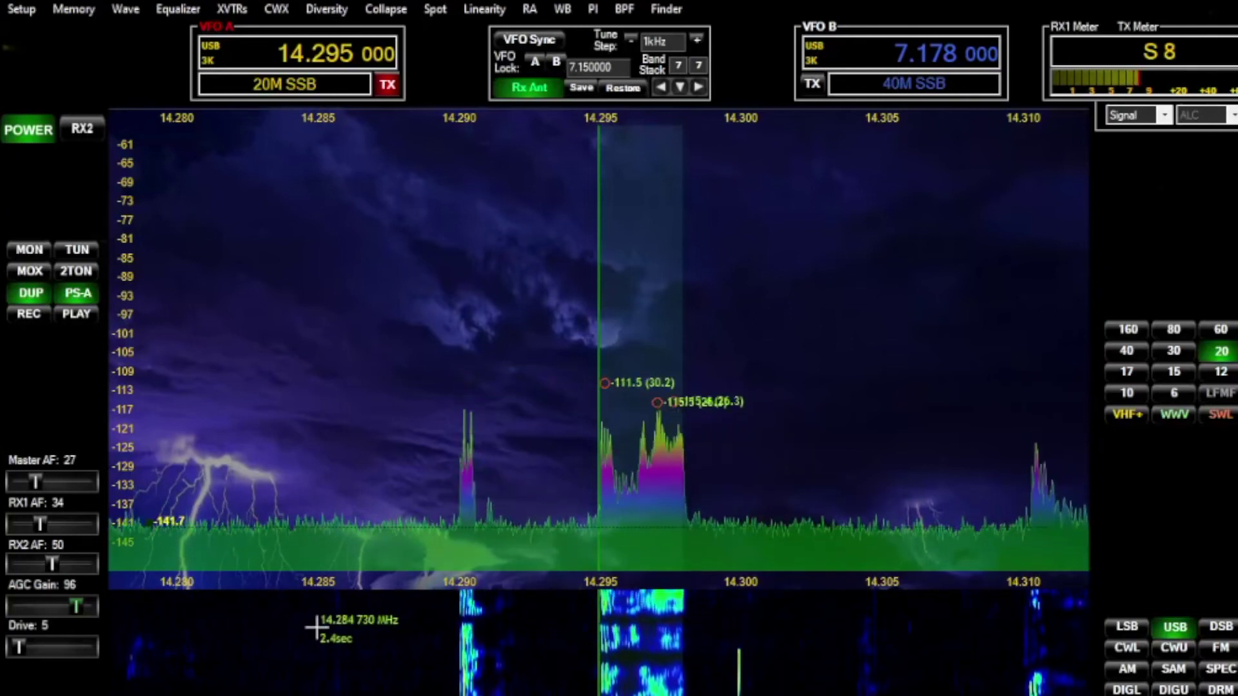
click(458, 660)
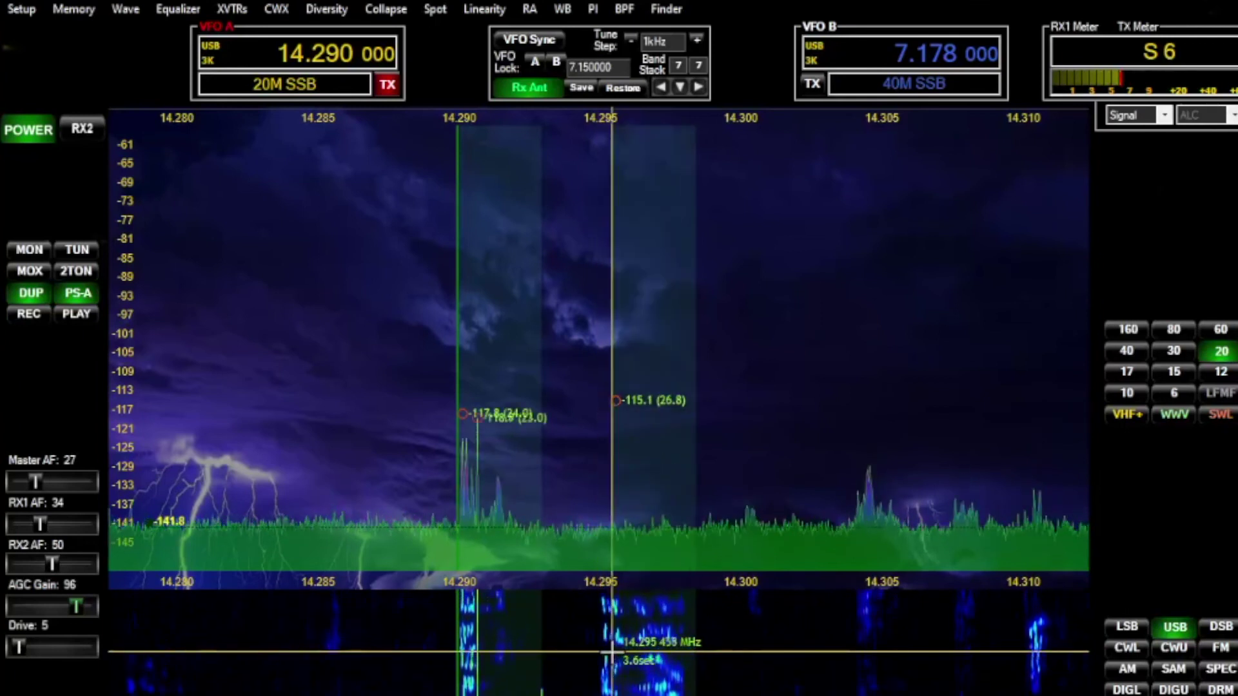
click(604, 658)
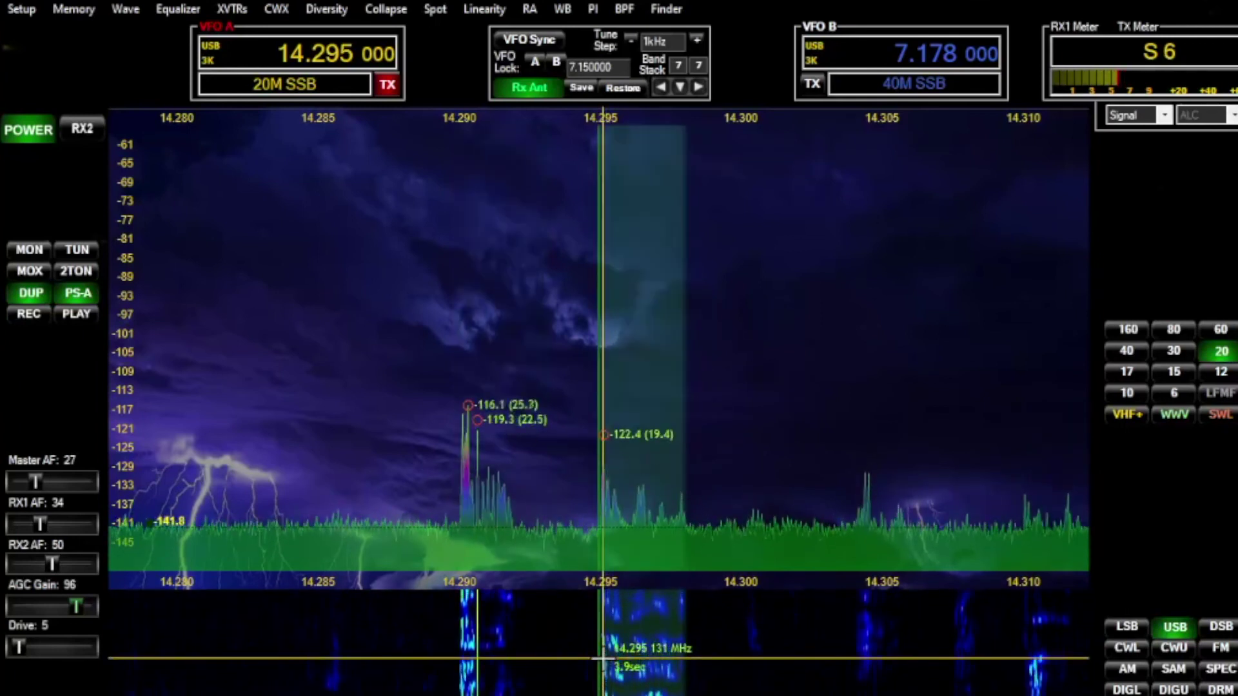